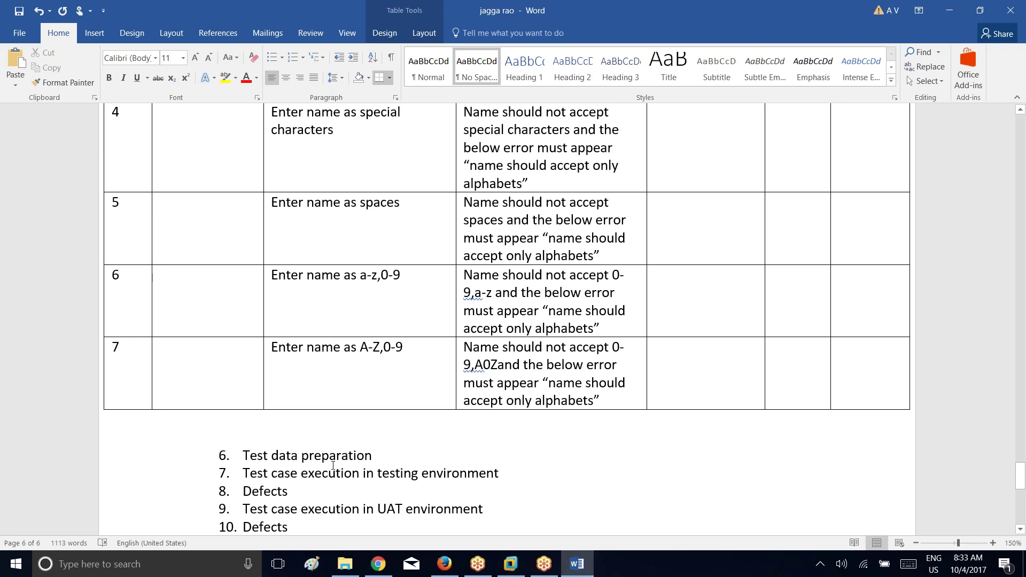
Step: Add the line "Ex: BRS 1.2 req 5" between the last test case table and the numbered list
{"action": "left_click", "coordinate": [242, 432]}
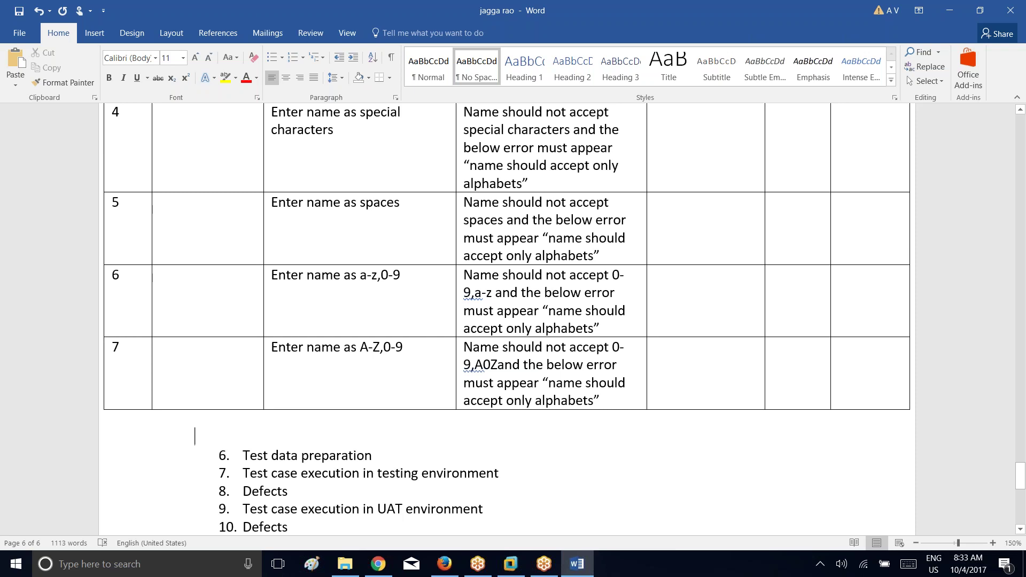
{"action": "type", "text": "Ex: BRS 1.2 req 5"}
{"action": "key", "text": "Return"}
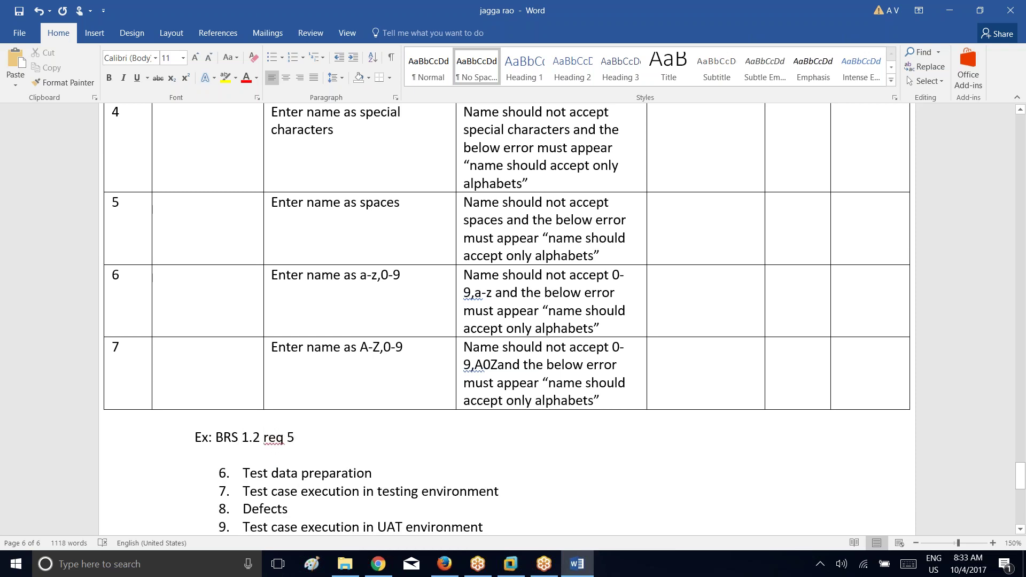
Step: Write "Save and submit buttons should be disabled when user enters name and address" below the BRS 1.2 req 5 line
{"action": "type", "text": "ue"}
{"action": "key", "text": "BackSpace"}
{"action": "type", "text": "ser"}
{"action": "key", "text": "BackSpace"}
{"action": "key", "text": "BackSpace"}
{"action": "key", "text": "BackSpace"}
{"action": "key", "text": "BackSpace"}
{"action": "type", "text": "save and "}
{"action": "type", "text": "sa"}
{"action": "key", "text": "BackSpace"}
{"action": "type", "text": "ubmit"}
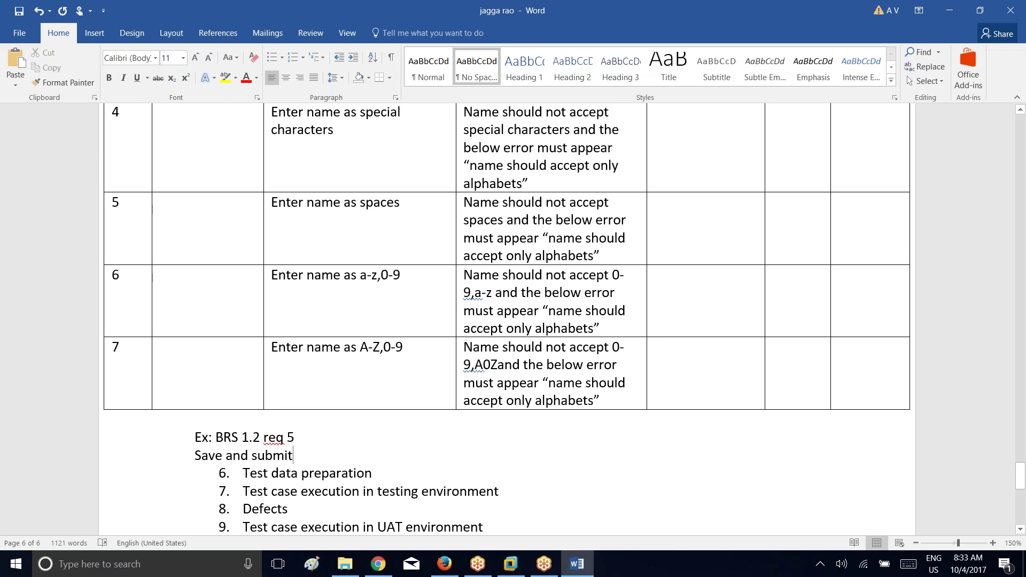
{"action": "type", "text": " buttons should b"}
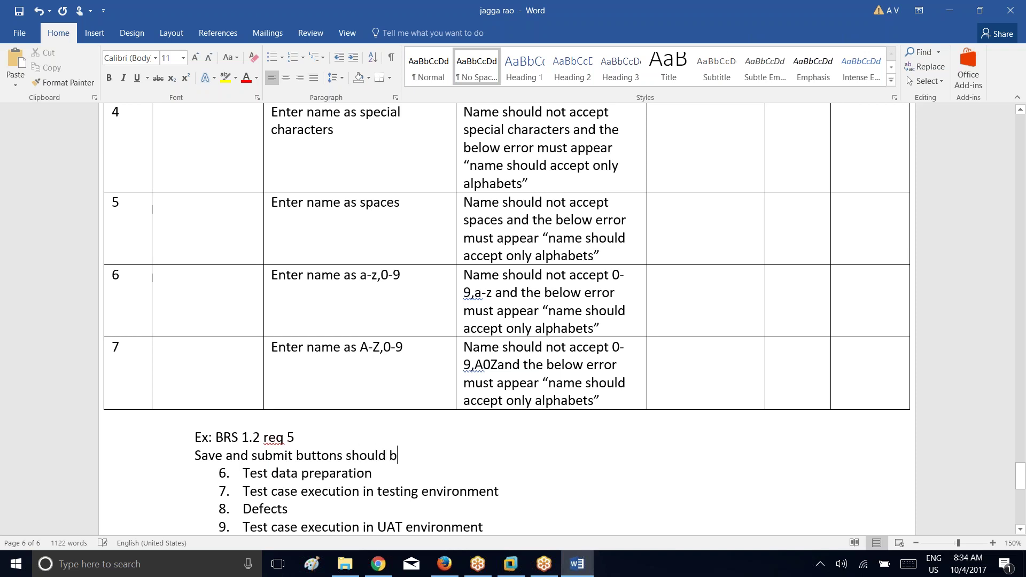
{"action": "type", "text": "e disabled"}
{"action": "key", "text": "XF86MonBrightnessUp"}
{"action": "key", "text": "XF86MonBrightnessDown"}
{"action": "key", "text": "XF86MonBrightnessDown"}
{"action": "type", "text": "when us"}
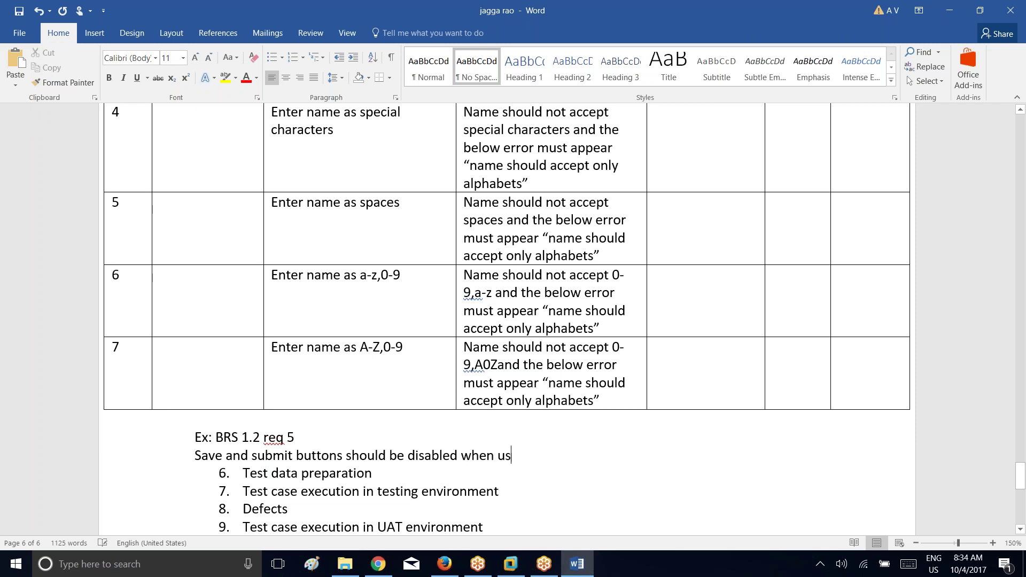
{"action": "type", "text": "er enters name and address"}
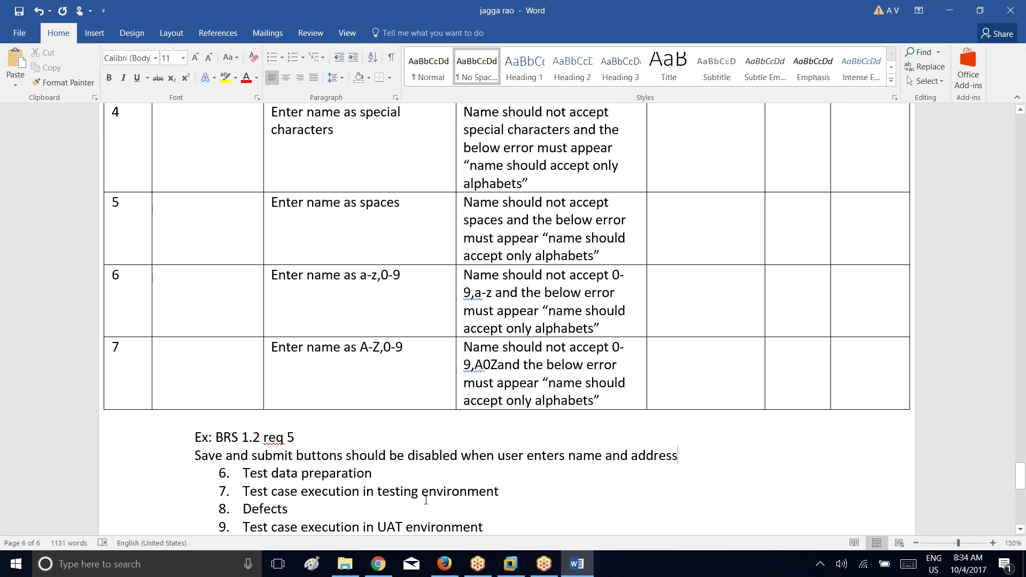
Step: Continue the requirement with ", both the buttons should be enabled when user selects city and state in registration application"
{"action": "type", "text": ", both the butt should be "}
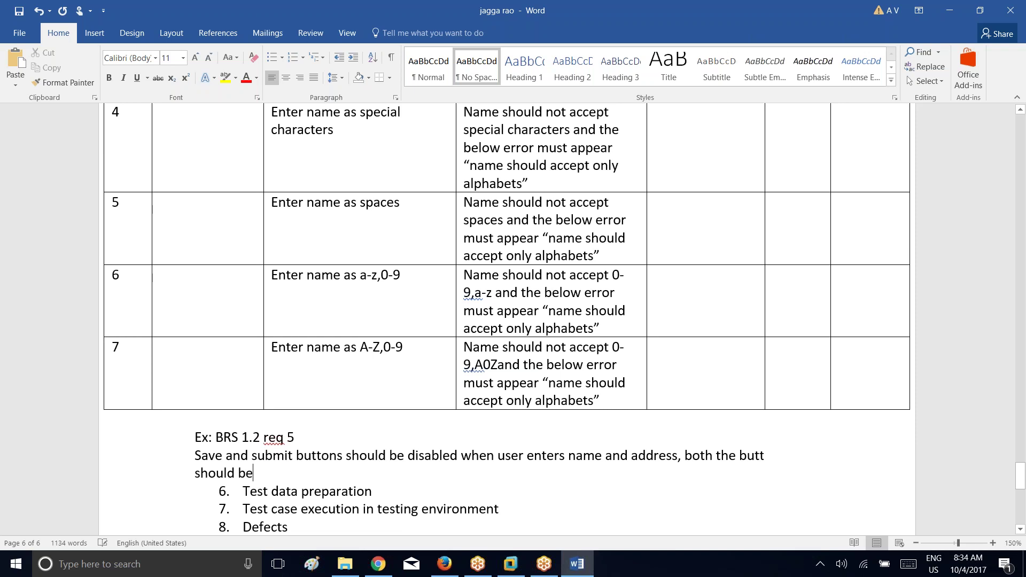
{"action": "type", "text": "enab"}
{"action": "key", "text": "BackSpace"}
{"action": "key", "text": "BackSpace"}
{"action": "type", "text": "abled when user "}
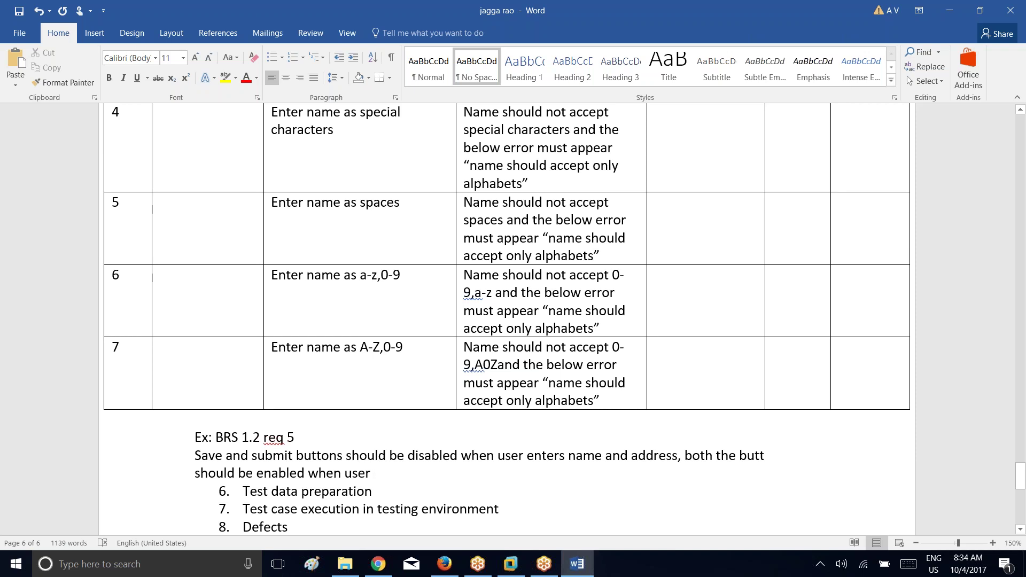
{"action": "type", "text": "clicks"}
{"action": "key", "text": "BackSpace"}
{"action": "key", "text": "BackSpace"}
{"action": "key", "text": "BackSpace"}
{"action": "key", "text": "BackSpace"}
{"action": "key", "text": "BackSpace"}
{"action": "key", "text": "BackSpace"}
{"action": "type", "text": "selects city and"}
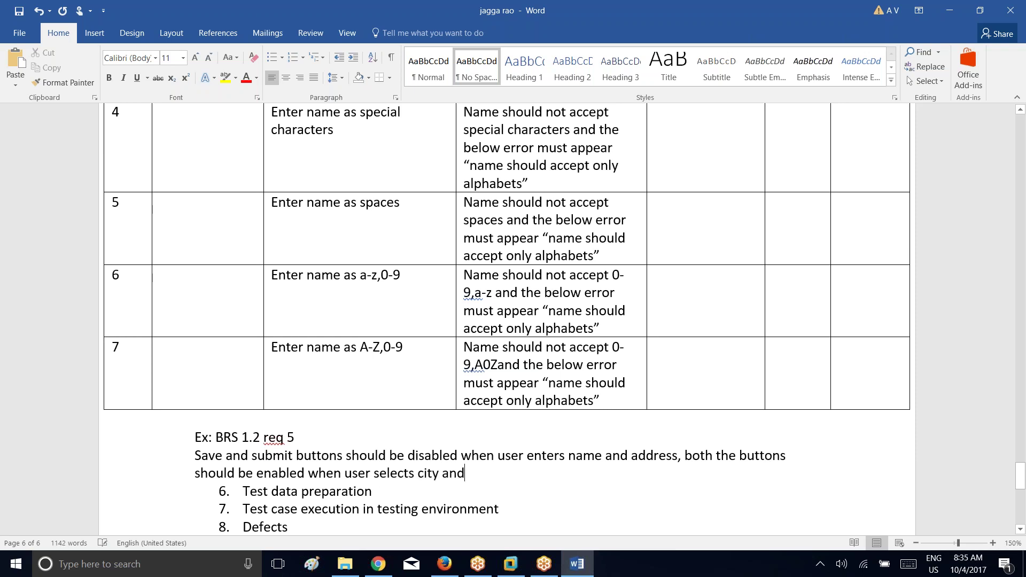
{"action": "type", "text": " state in rg"}
{"action": "key", "text": "BackSpace"}
{"action": "type", "text": "egisstration"}
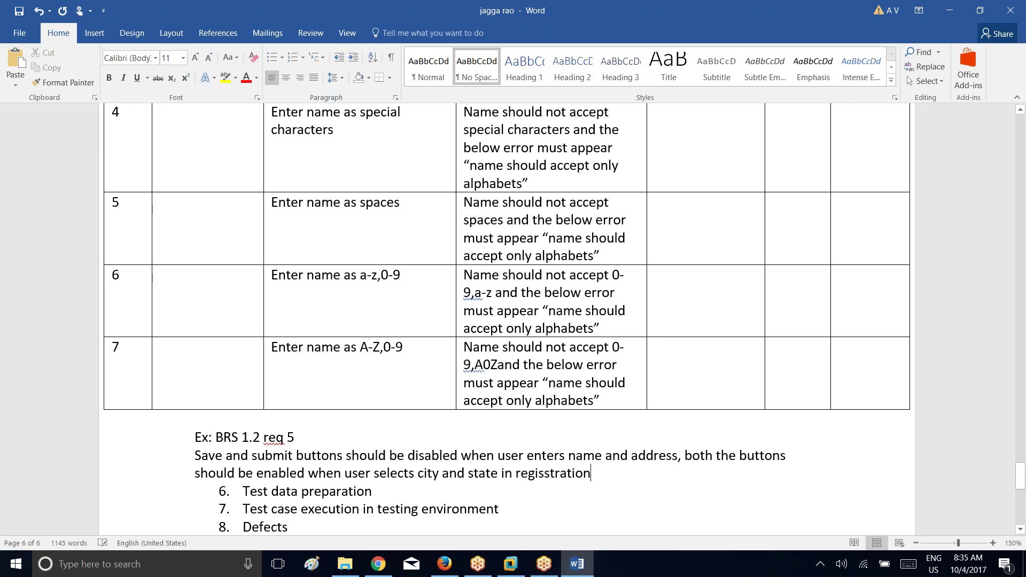
{"action": "type", "text": " applicati"}
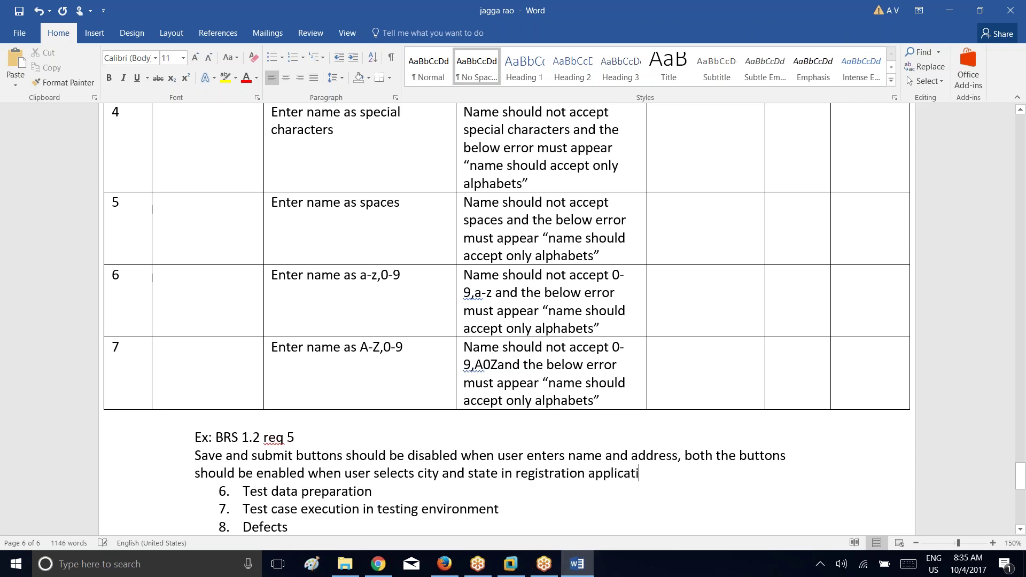
Step: Finish the requirement with "and application will automatically close when user clicks on save and submit buttons." and start a new line
{"action": "type", "text": "on and application w"}
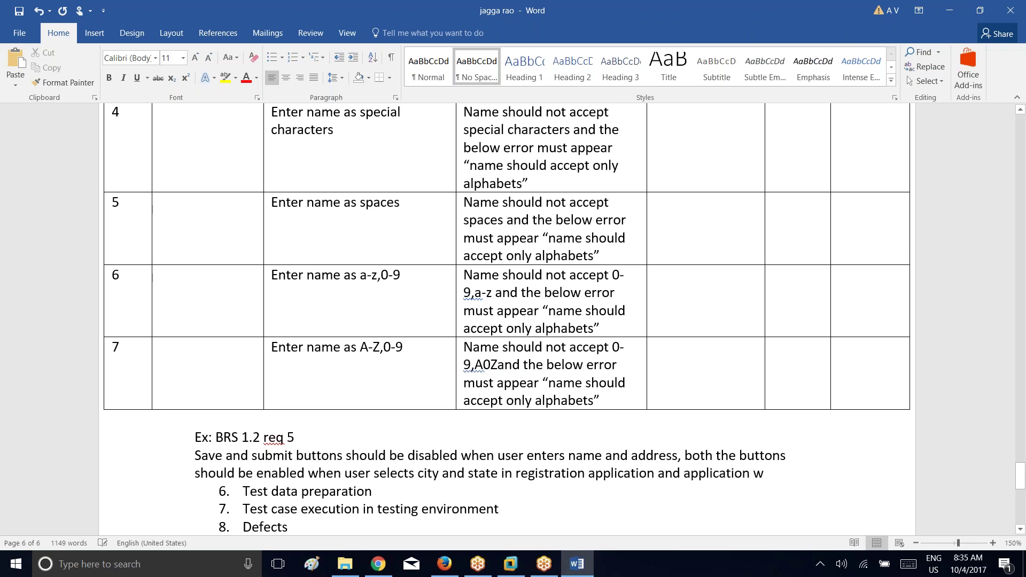
{"action": "type", "text": " automati"}
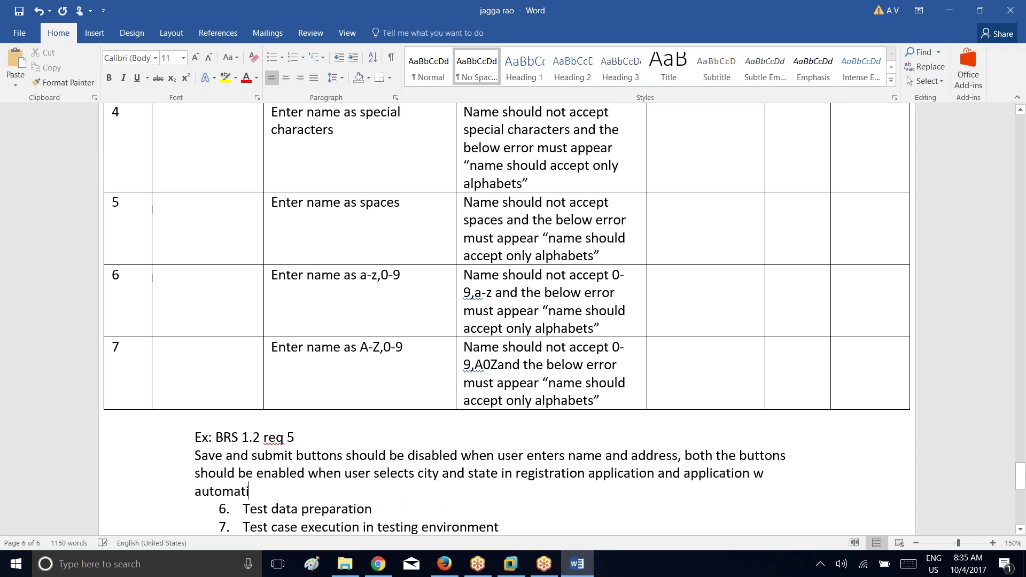
{"action": "type", "text": "cally close when user"}
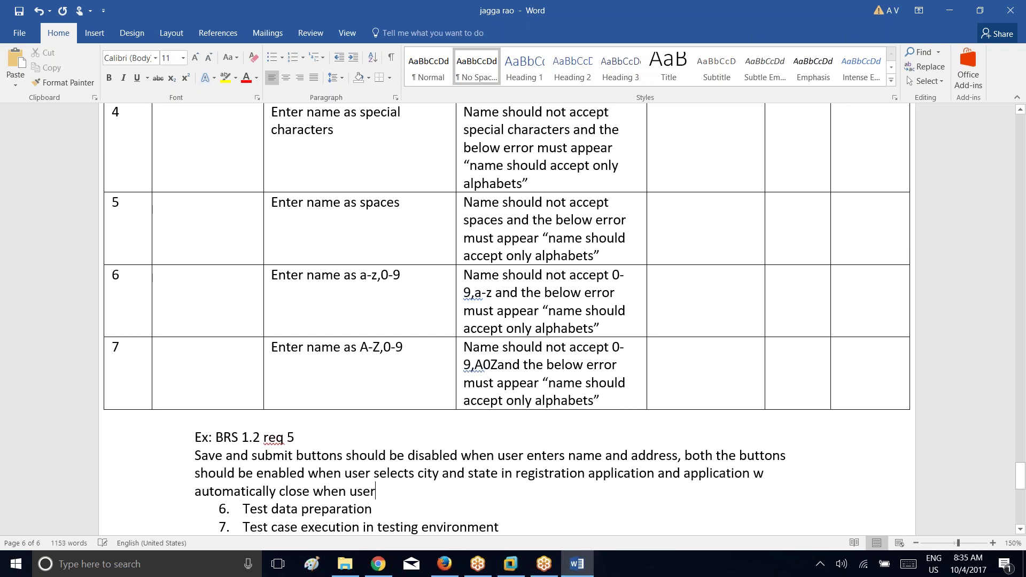
{"action": "type", "text": " clicks on save and submit buttons."}
{"action": "key", "text": "Return"}
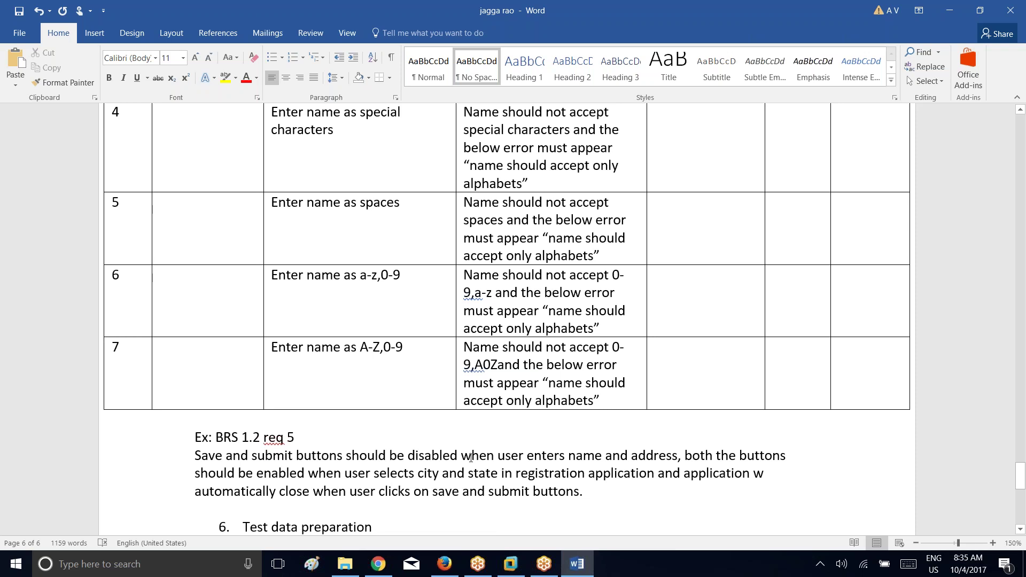
Step: Save the document with the new requirement paragraph
{"action": "left_click_drag", "start_coordinate": [604, 493], "coordinate": [206, 455]}
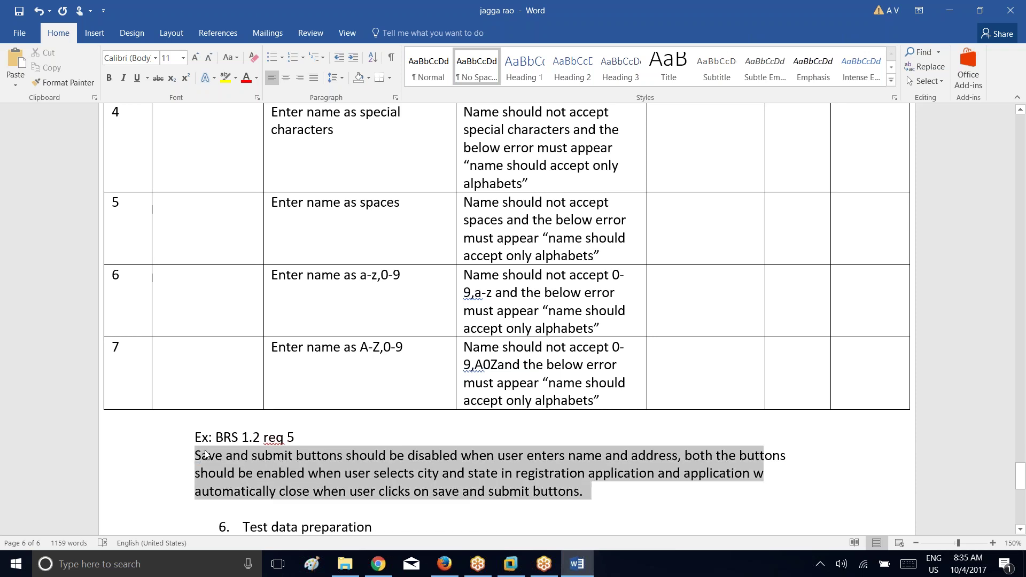
{"action": "left_click", "coordinate": [18, 13]}
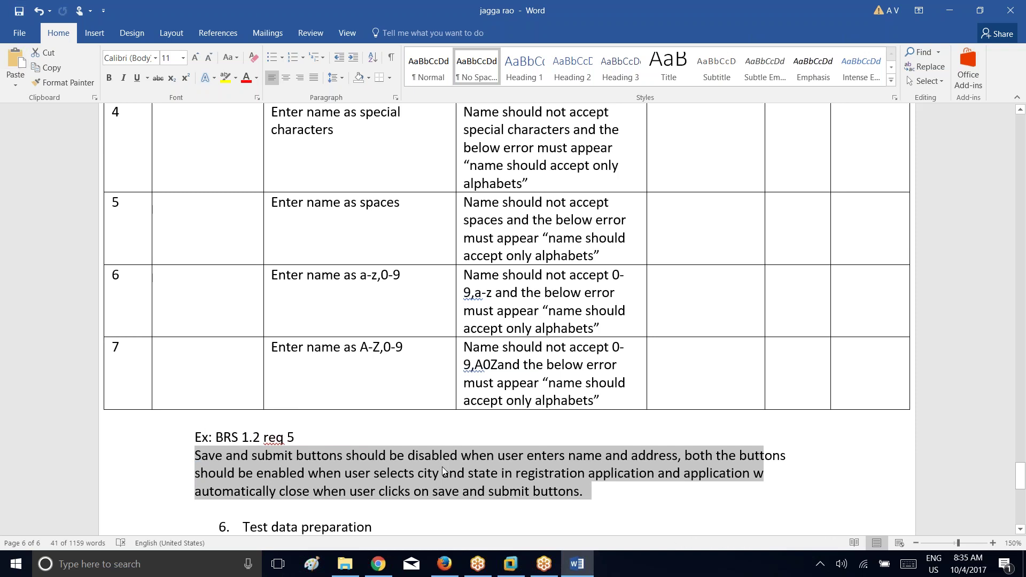
{"action": "left_click", "coordinate": [380, 566]}
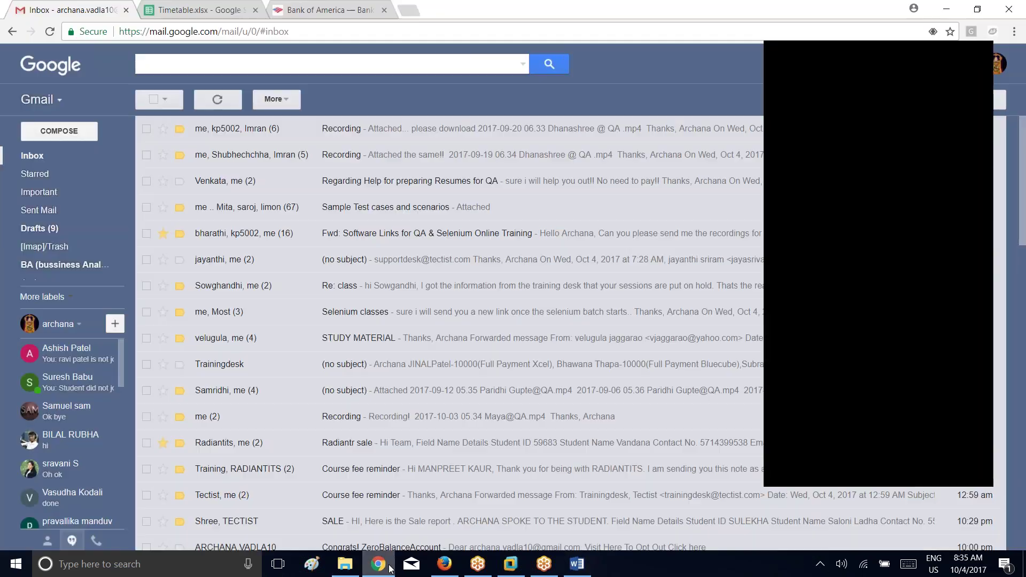
{"action": "left_click", "coordinate": [390, 568]}
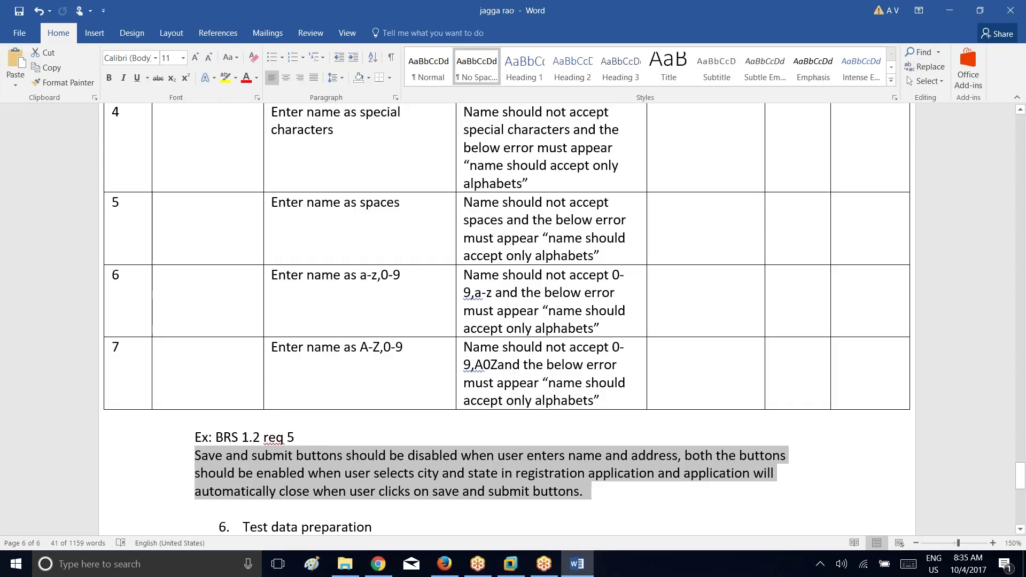
Step: Add two blank lines below the requirement paragraph and highlight the whole BRS 1.2 req 5 example in yellow
{"action": "left_click", "coordinate": [599, 488]}
{"action": "key", "text": "Return"}
{"action": "key", "text": "Return"}
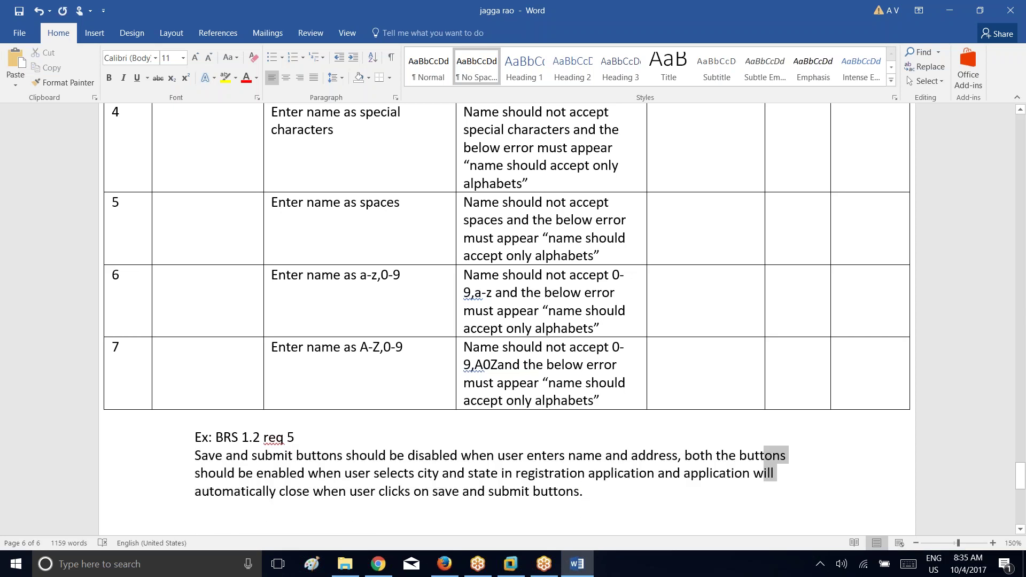
{"action": "left_click_drag", "start_coordinate": [601, 490], "coordinate": [190, 434]}
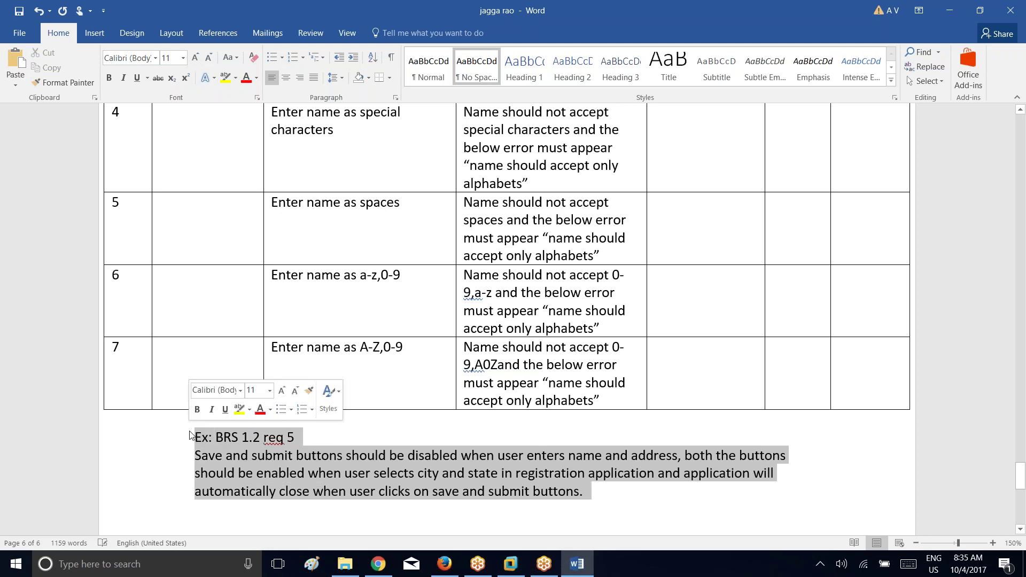
{"action": "left_click", "coordinate": [225, 77]}
Step: Copy the header row of the Valid test case table and paste it below the highlighted BRS 1.2 req 5 example
{"action": "key", "text": "Up"}
{"action": "key", "text": "Up"}
{"action": "key", "text": "Up"}
{"action": "key", "text": "Up"}
{"action": "key", "text": "Up"}
{"action": "key", "text": "Up"}
{"action": "key", "text": "Up"}
{"action": "key", "text": "Up"}
{"action": "key", "text": "Up"}
{"action": "key", "text": "Up"}
{"action": "key", "text": "Up"}
{"action": "key", "text": "Up"}
{"action": "key", "text": "Up"}
{"action": "key", "text": "Up"}
{"action": "key", "text": "Up"}
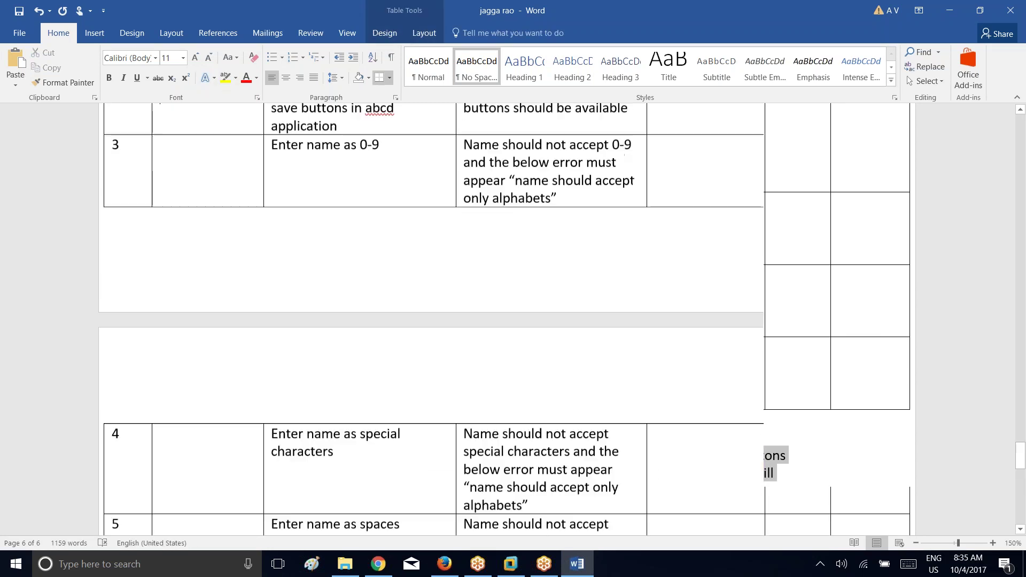
{"action": "key", "text": "Up"}
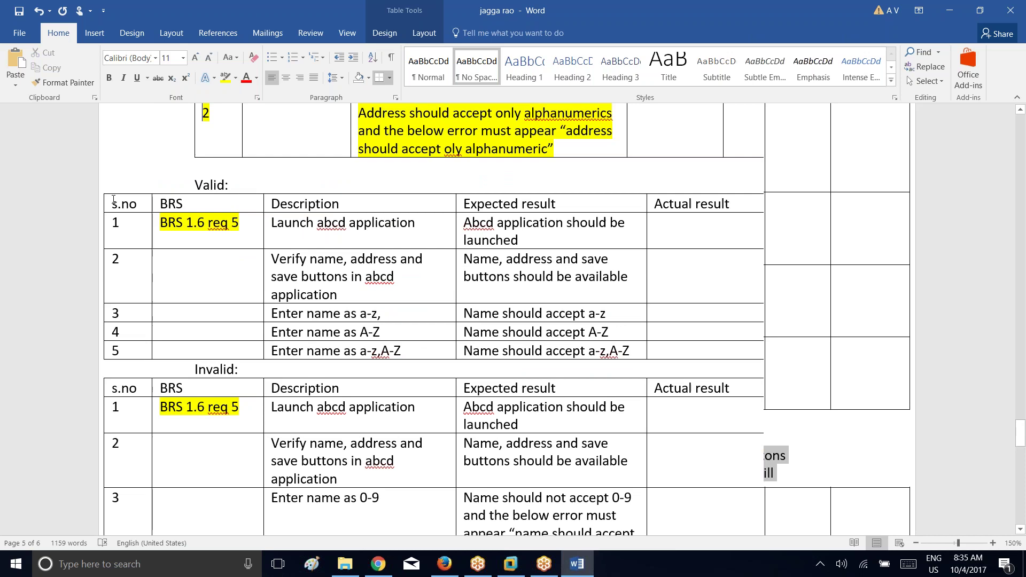
{"action": "left_click_drag", "start_coordinate": [106, 202], "coordinate": [832, 206]}
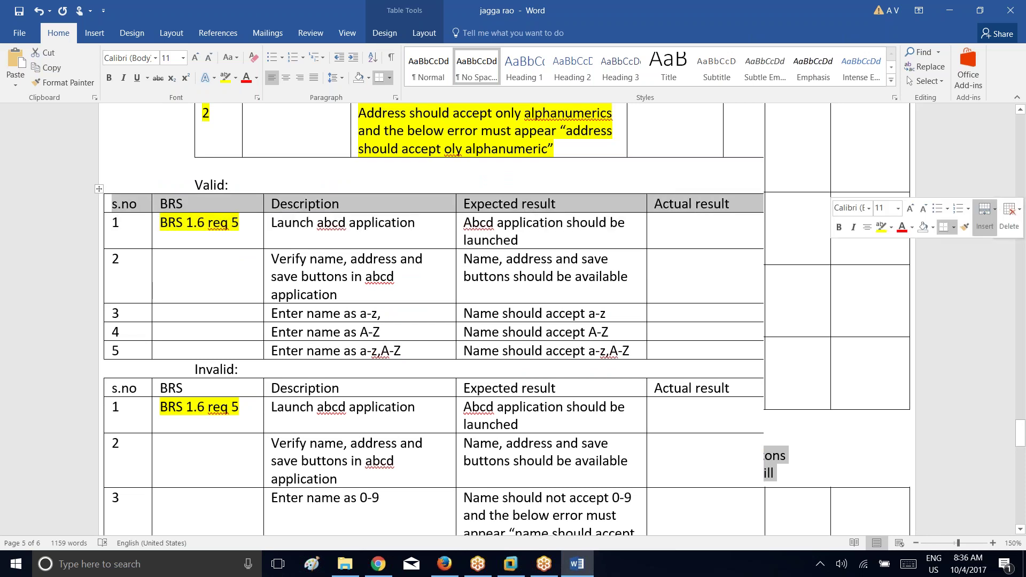
{"action": "left_click_drag", "start_coordinate": [1018, 425], "coordinate": [1022, 505]}
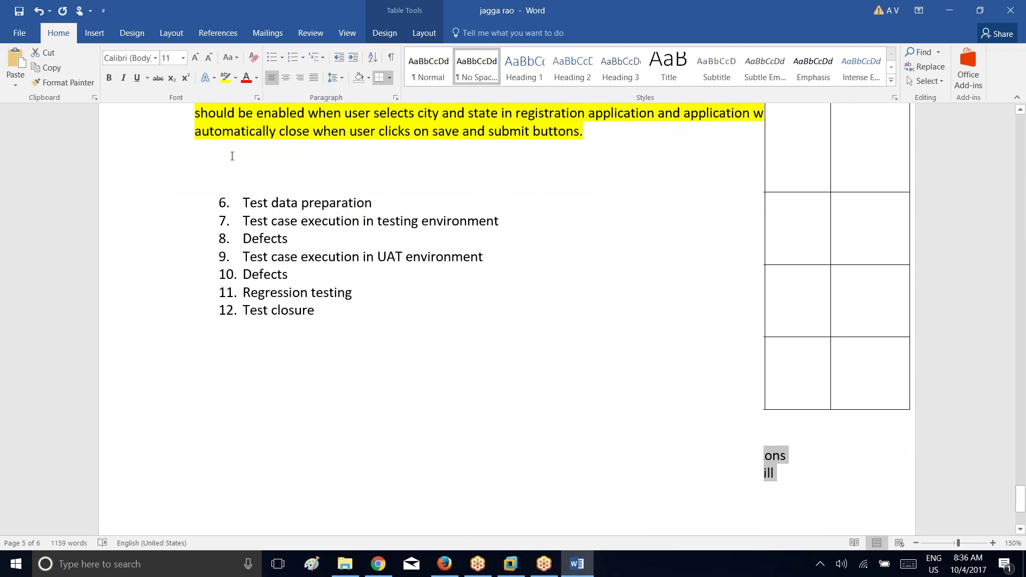
{"action": "key", "text": "ctrl+v"}
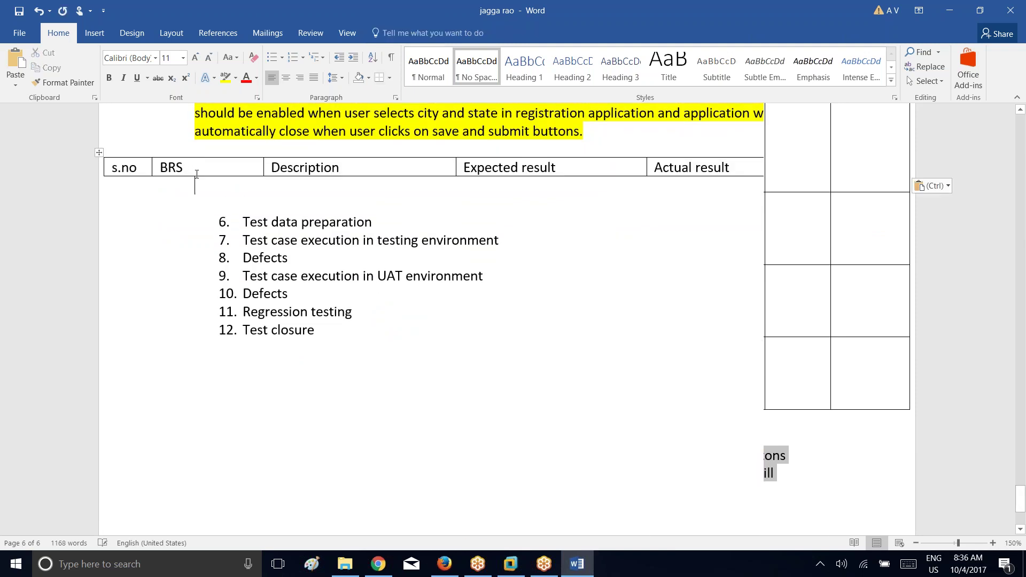
Step: Add a row under the pasted header, numbered 1, with "BRS 1.2 req 5" copied from the example into its BRS cell
{"action": "scroll", "coordinate": [197, 173], "scroll_direction": "up", "scroll_amount": 4}
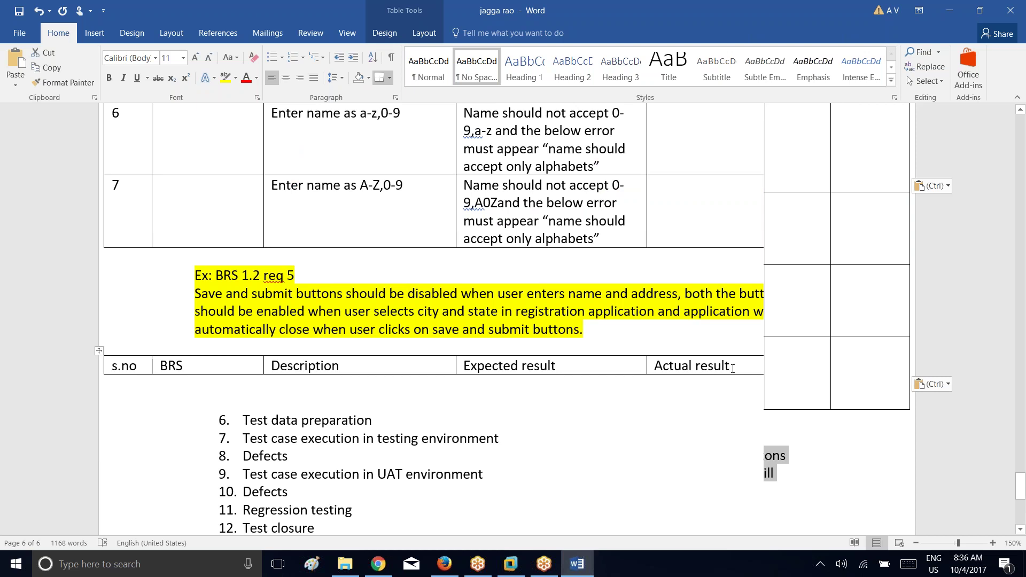
{"action": "key", "text": "Tab"}
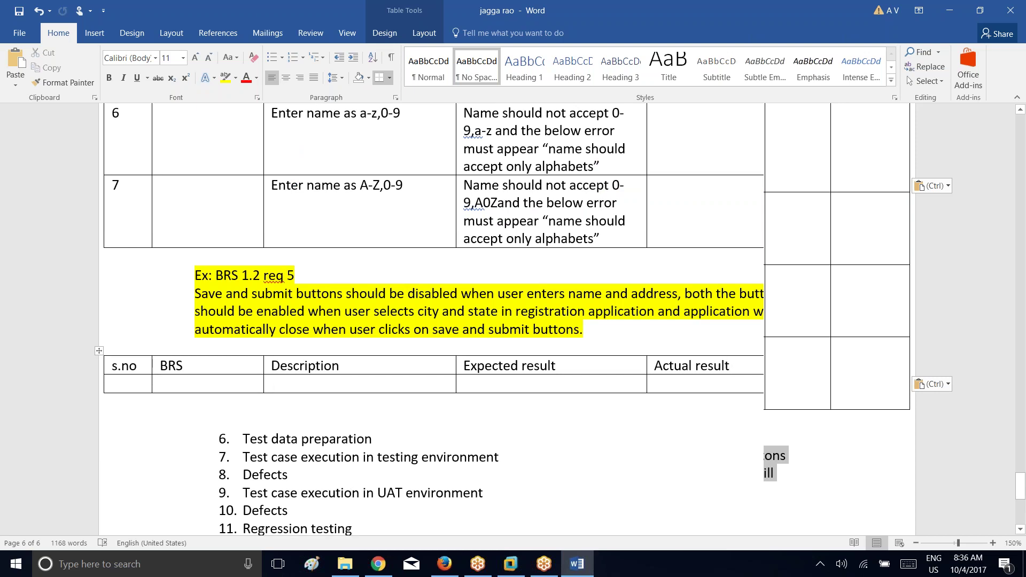
{"action": "left_click", "coordinate": [134, 386]}
{"action": "type", "text": "1"}
{"action": "left_click_drag", "start_coordinate": [297, 277], "coordinate": [219, 273]}
{"action": "key", "text": "ctrl+c"}
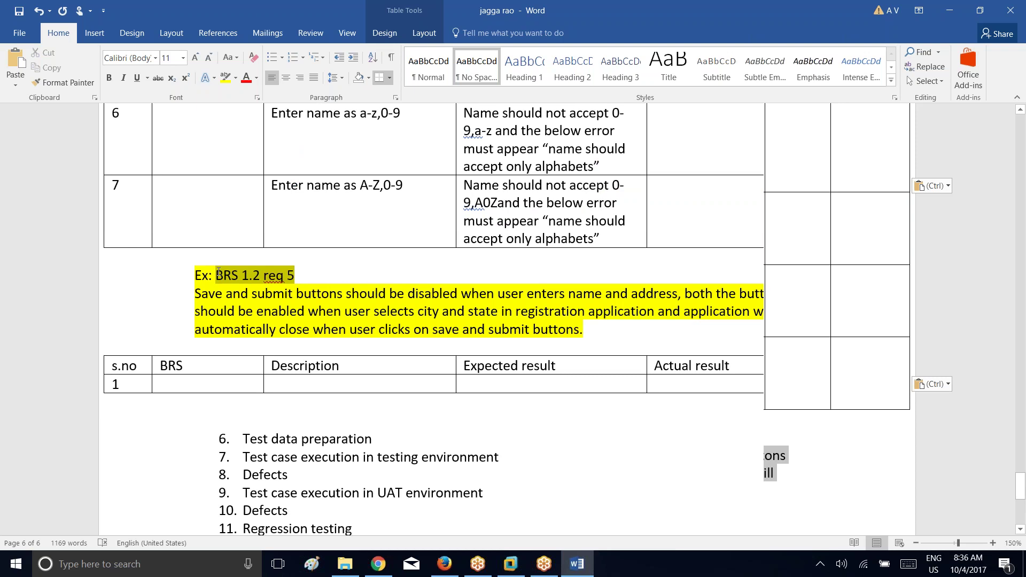
{"action": "left_click", "coordinate": [213, 384]}
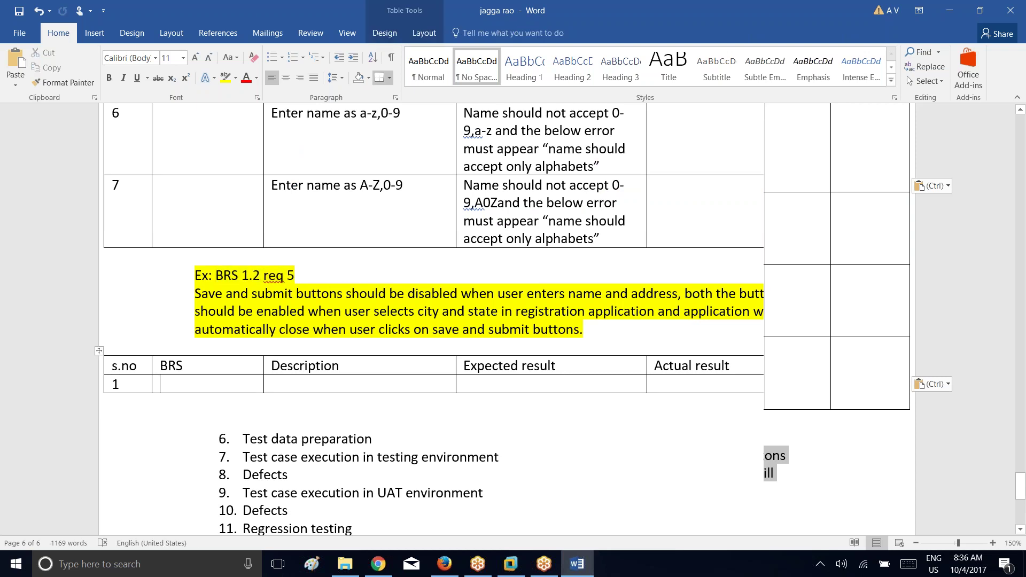
{"action": "key", "text": "ctrl+v"}
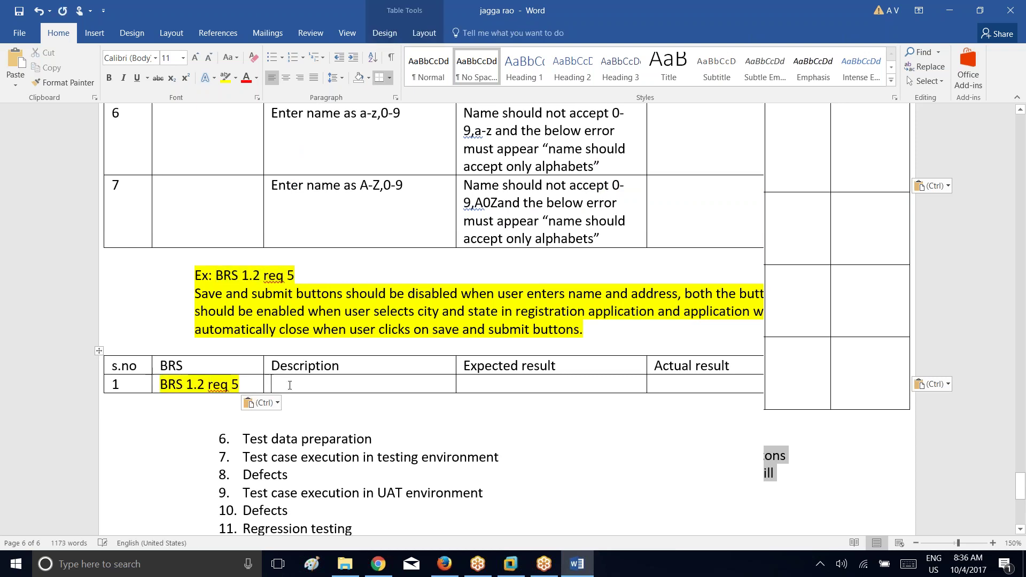
Step: Enter "Launch registration application" as the description of row 1
{"action": "left_click", "coordinate": [290, 385]}
{"action": "type", "text": "launch registration applicatio"}
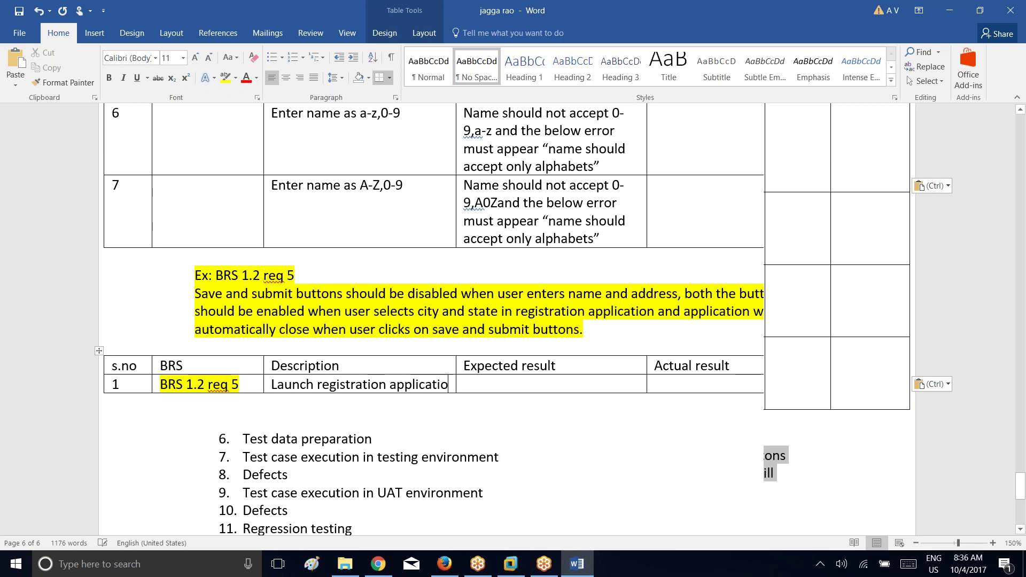
{"action": "type", "text": "n"}
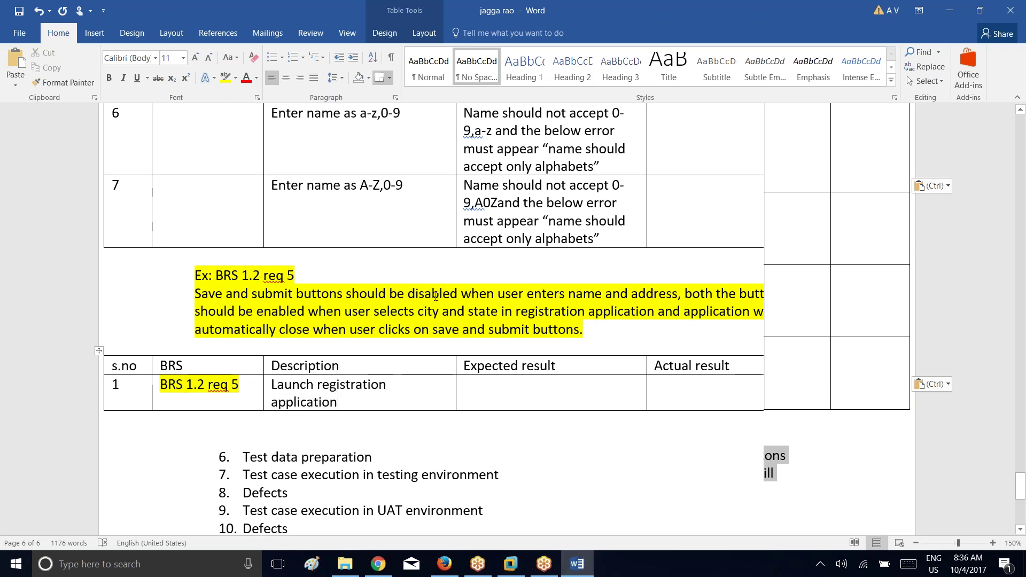
Step: Enter "Registration application should be launched" as the expected result of row 1 in the BRS 1.2 req 5 table
{"action": "left_click_drag", "start_coordinate": [516, 312], "coordinate": [657, 311]}
{"action": "left_click", "coordinate": [493, 393]}
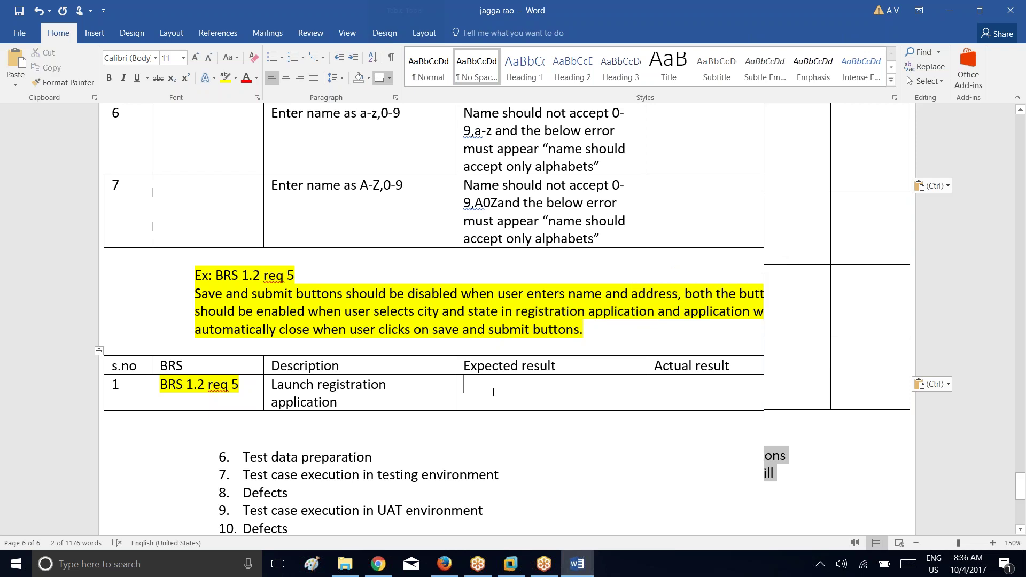
{"action": "type", "text": "registart"}
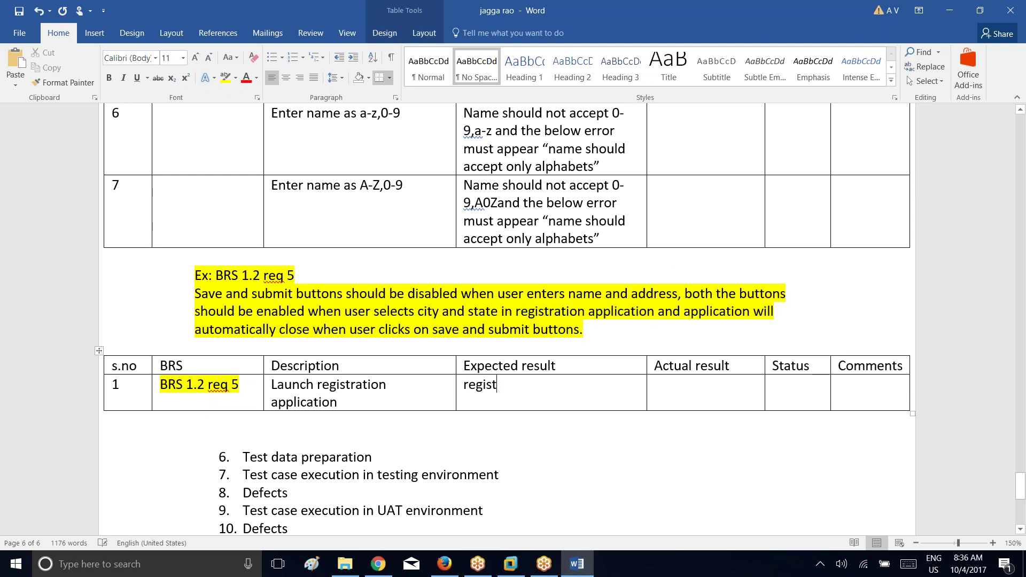
{"action": "key", "text": "BackSpace"}
{"action": "key", "text": "BackSpace"}
{"action": "key", "text": "BackSpace"}
{"action": "type", "text": "ration appl"}
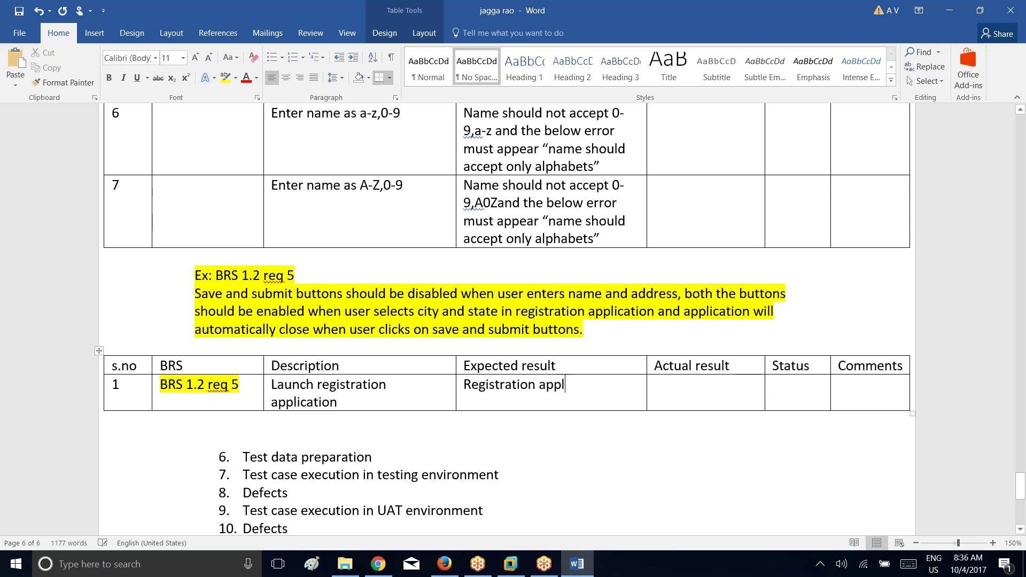
{"action": "type", "text": "ication should be launched"}
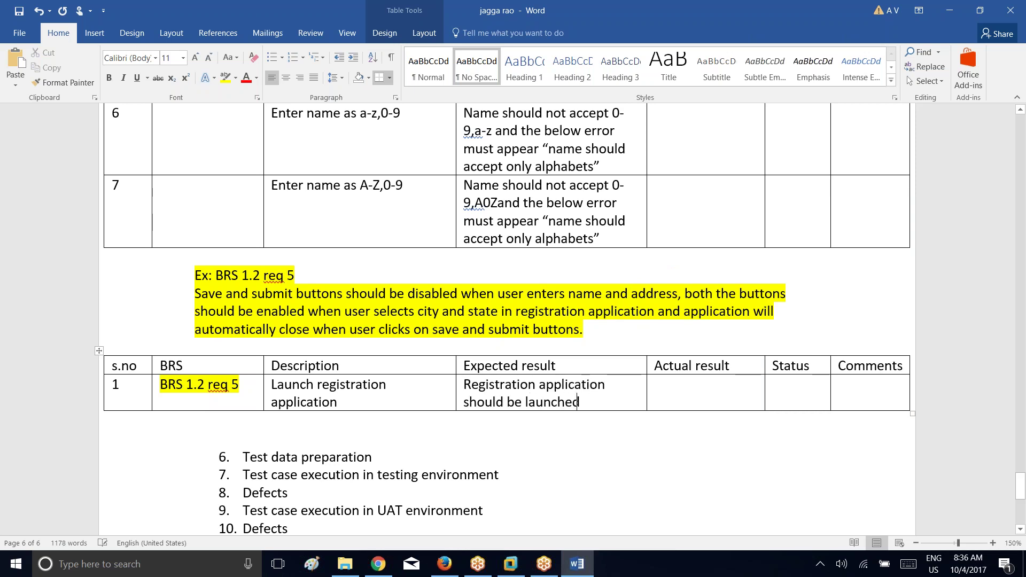
Step: Add row 2 to the table with the description "Verify name, address, city, state, save and submit buttons"
{"action": "key", "text": "Tab"}
{"action": "key", "text": "Tab"}
{"action": "key", "text": "Tab"}
{"action": "key", "text": "Tab"}
{"action": "type", "text": "2"}
{"action": "key", "text": "Tab"}
{"action": "key", "text": "Tab"}
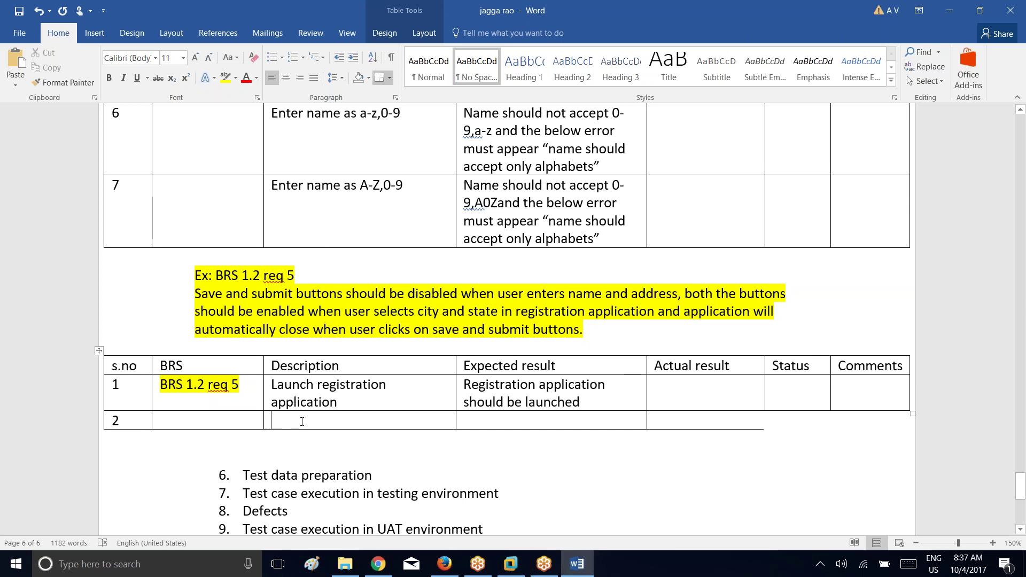
{"action": "type", "text": "Verify name, a"}
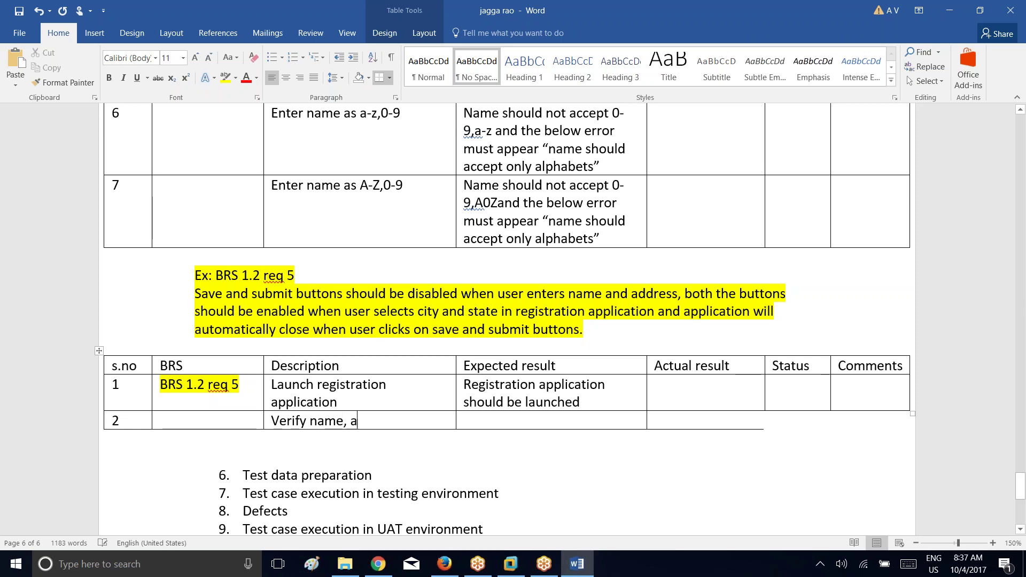
{"action": "type", "text": "ddress, city, state, save"}
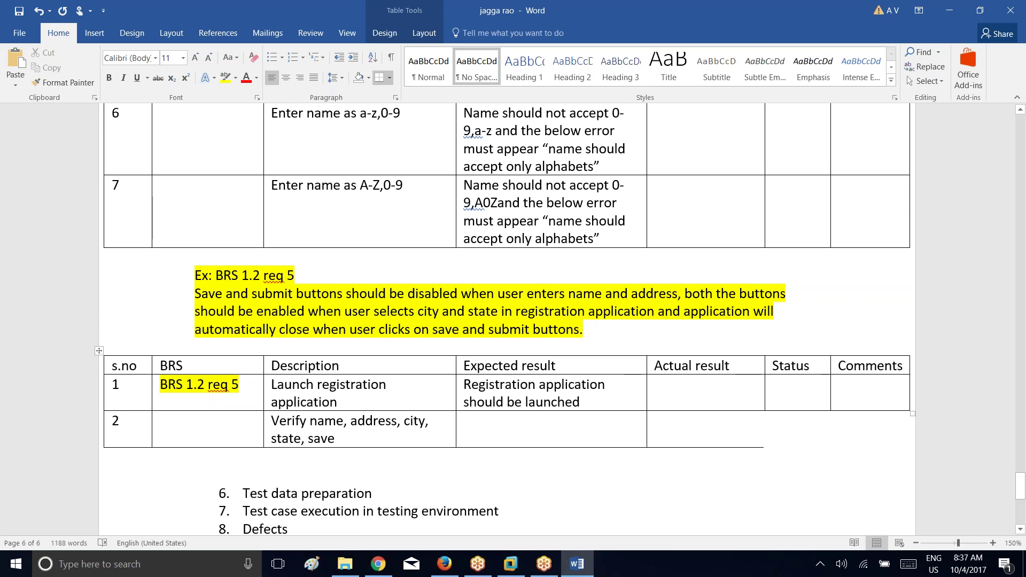
{"action": "type", "text": " and submit buttins"}
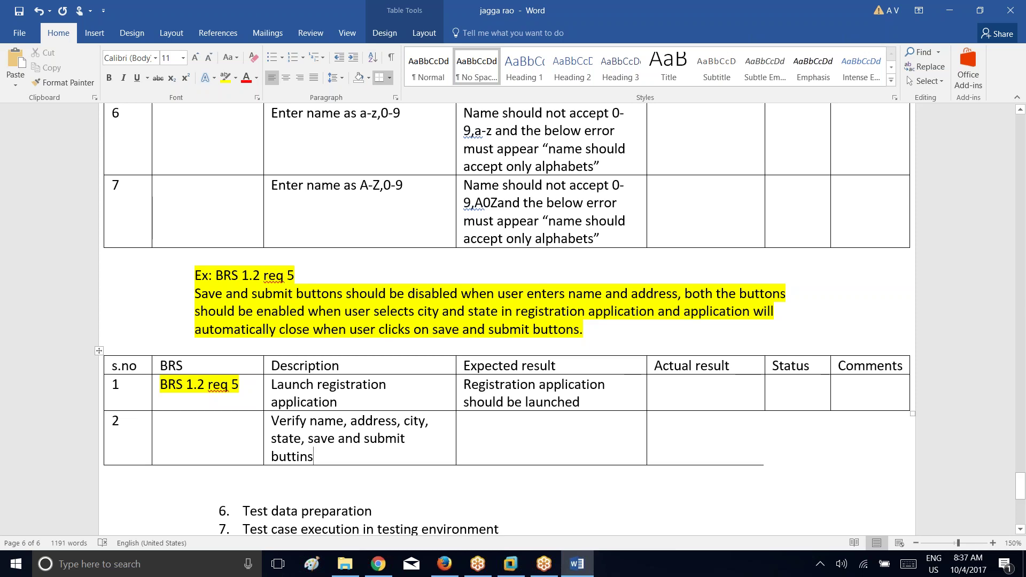
{"action": "key", "text": "BackSpace"}
{"action": "key", "text": "BackSpace"}
{"action": "key", "text": "BackSpace"}
{"action": "type", "text": "ons"}
Step: Enter "Name, address, city, state, save and submit buttons should be available." as the expected result of row 2
{"action": "type", "text": "Name, address"}
{"action": "type", "text": ", city,"}
{"action": "type", "text": " state, sav"}
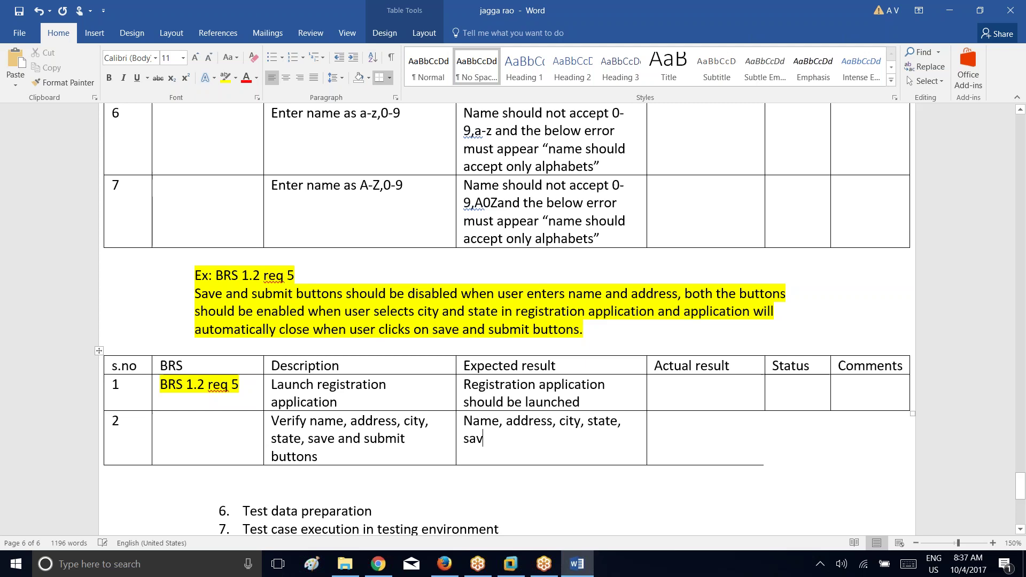
{"action": "type", "text": "e and submit buttins"}
{"action": "key", "text": "BackSpace"}
{"action": "key", "text": "BackSpace"}
{"action": "key", "text": "BackSpace"}
{"action": "type", "text": "ons sho"}
{"action": "type", "text": "uld be availab"}
{"action": "type", "text": "le."}
Step: Add row 3 with the description "Enter name and address" and the expected result "Save and submit buttons should be disabled"
{"action": "left_click", "coordinate": [654, 421]}
{"action": "key", "text": "Tab"}
{"action": "type", "text": "3"}
{"action": "key", "text": "Tab"}
{"action": "key", "text": "Tab"}
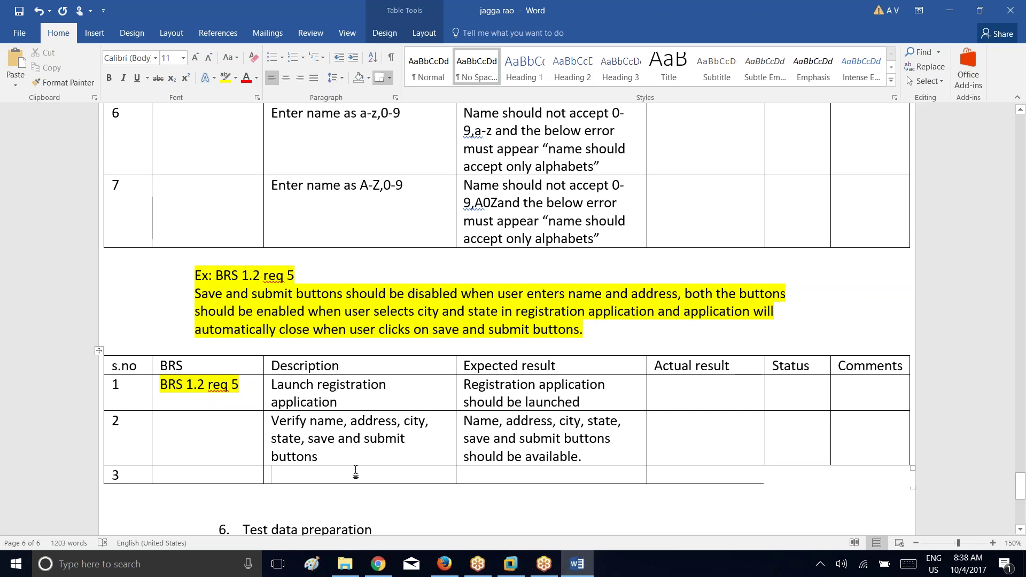
{"action": "type", "text": "n"}
{"action": "key", "text": "BackSpace"}
{"action": "type", "text": "enter name and address"}
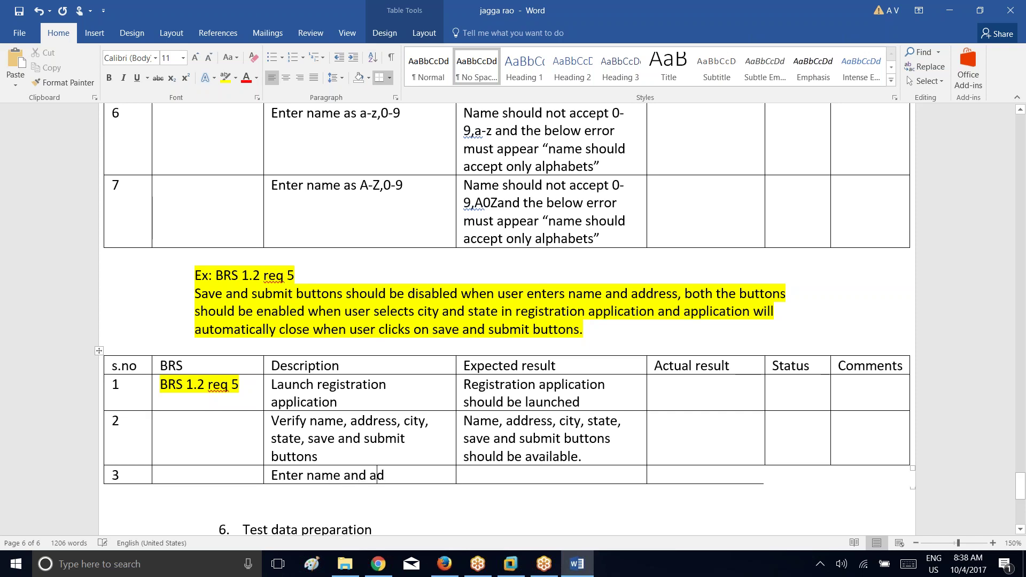
{"action": "left_click", "coordinate": [464, 475]}
{"action": "type", "text": "save and submit buttons should be disabled"}
Step: Add row 4 with the description "Select city and state" and the expected result "Save and submit buttons should be enabled"
{"action": "key", "text": "Tab"}
{"action": "key", "text": "Tab"}
{"action": "key", "text": "Tab"}
{"action": "key", "text": "Tab"}
{"action": "type", "text": "4"}
{"action": "key", "text": "Tab"}
{"action": "key", "text": "Tab"}
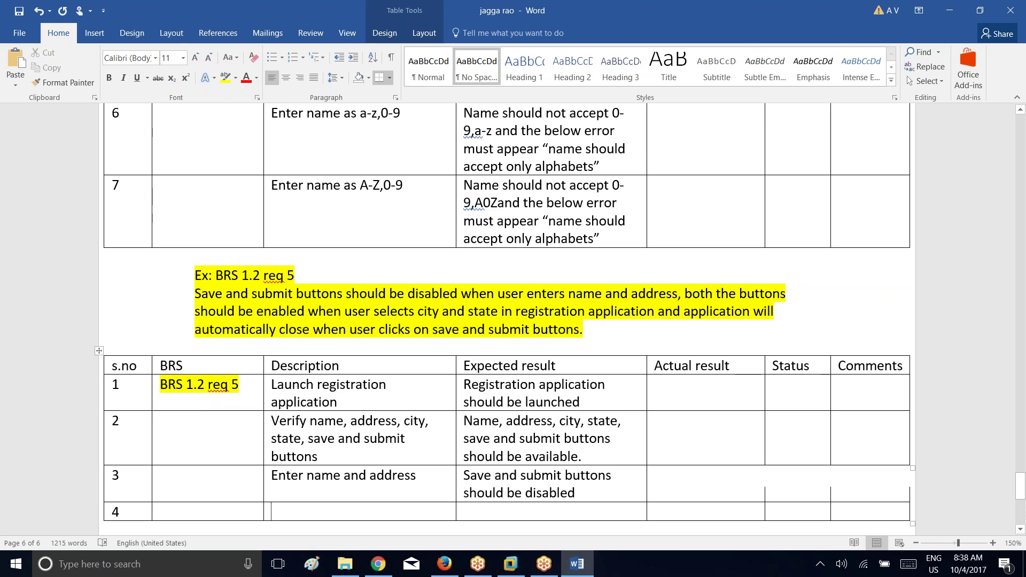
{"action": "type", "text": "select city and state"}
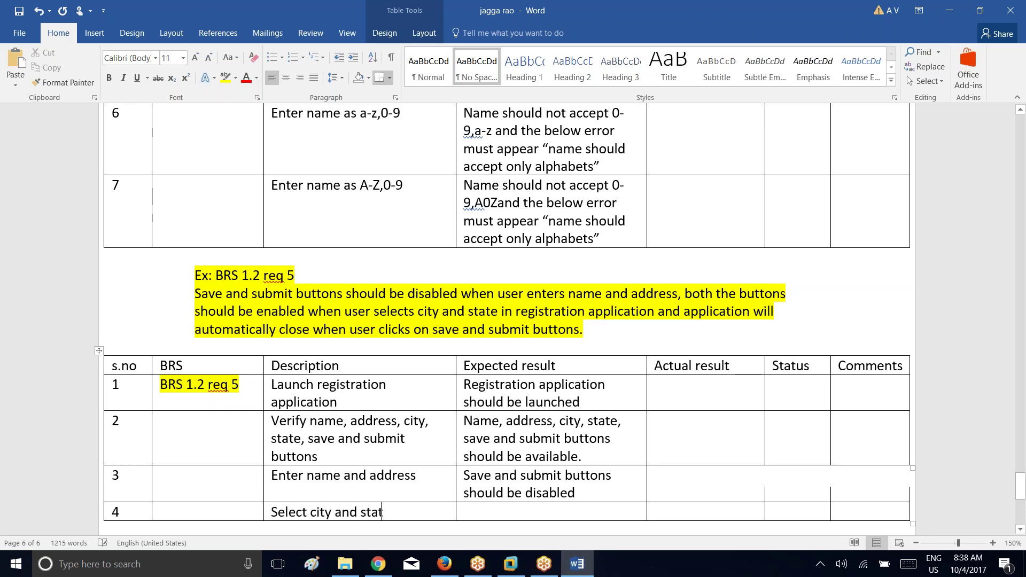
{"action": "key", "text": "Tab"}
{"action": "type", "text": "Save and submit buttons should be enabled"}
Step: Add row 5 to the table with the description "Click on save and submit buttons"
{"action": "key", "text": "Tab"}
{"action": "key", "text": "Tab"}
{"action": "key", "text": "Tab"}
{"action": "key", "text": "Tab"}
{"action": "key", "text": "Up"}
{"action": "key", "text": "Up"}
{"action": "key", "text": "Up"}
{"action": "key", "text": "Up"}
{"action": "key", "text": "Up"}
{"action": "key", "text": "Up"}
{"action": "key", "text": "Up"}
{"action": "key", "text": "Up"}
{"action": "key", "text": "Up"}
{"action": "key", "text": "Up"}
{"action": "key", "text": "Up"}
{"action": "key", "text": "Up"}
{"action": "key", "text": "Up"}
{"action": "key", "text": "Up"}
{"action": "key", "text": "Up"}
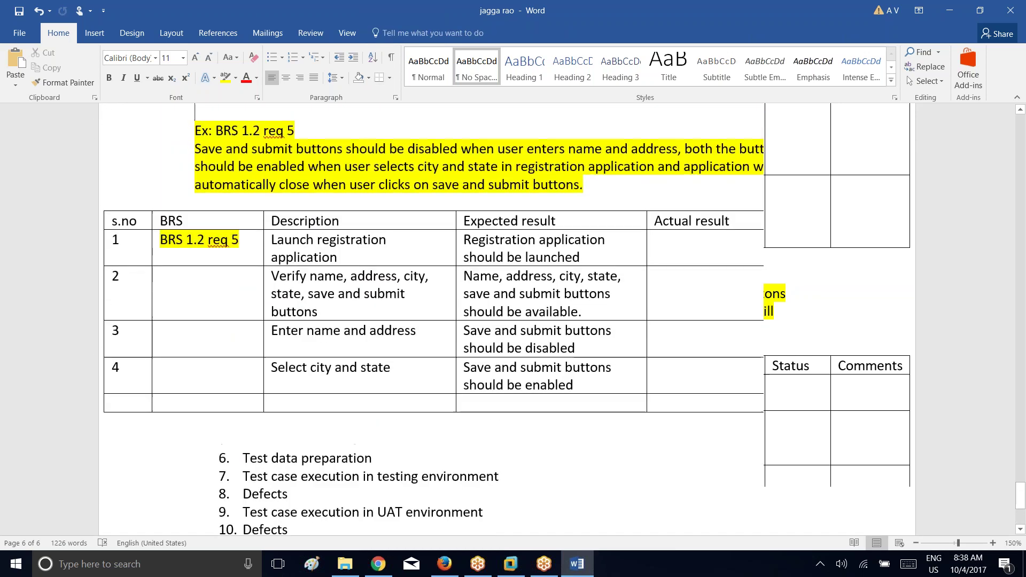
{"action": "left_click", "coordinate": [145, 401]}
{"action": "type", "text": "5"}
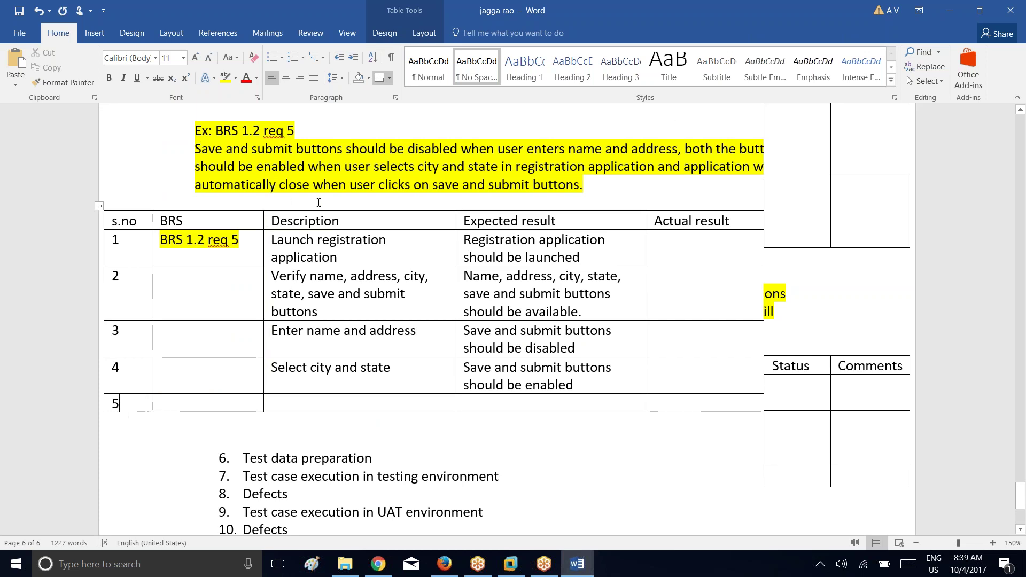
{"action": "left_click", "coordinate": [271, 404]}
{"action": "type", "text": "click o"}
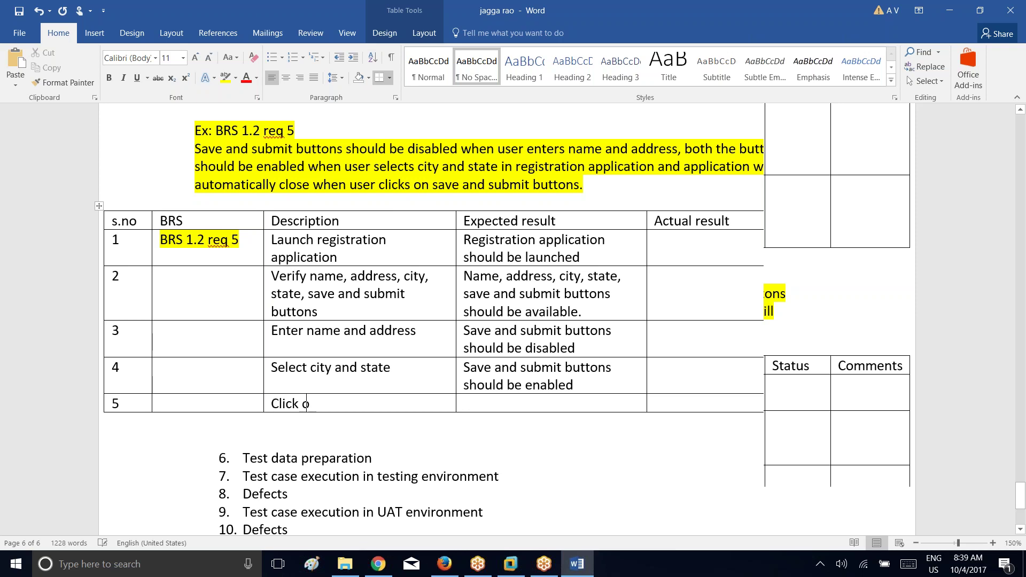
{"action": "type", "text": "n save and submit"}
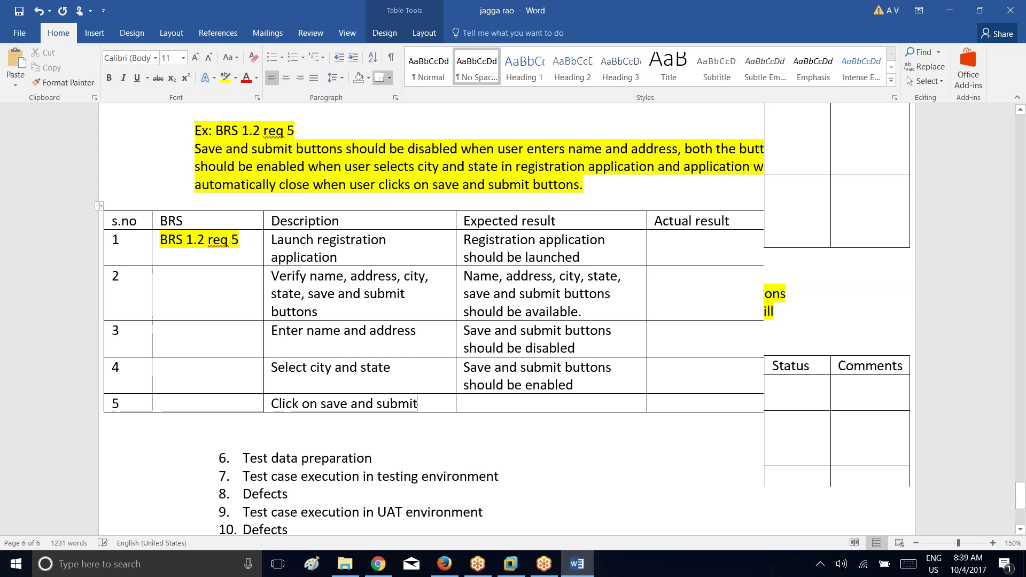
{"action": "type", "text": " buttons"}
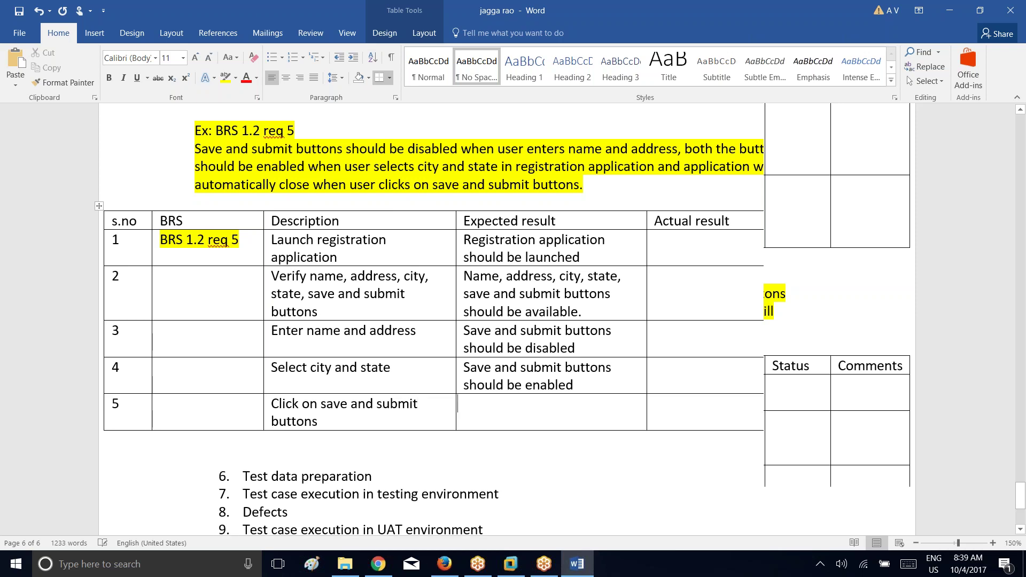
Step: Enter "Registration application should be closed automatically" as the expected result of row 5
{"action": "type", "text": "registration appl"}
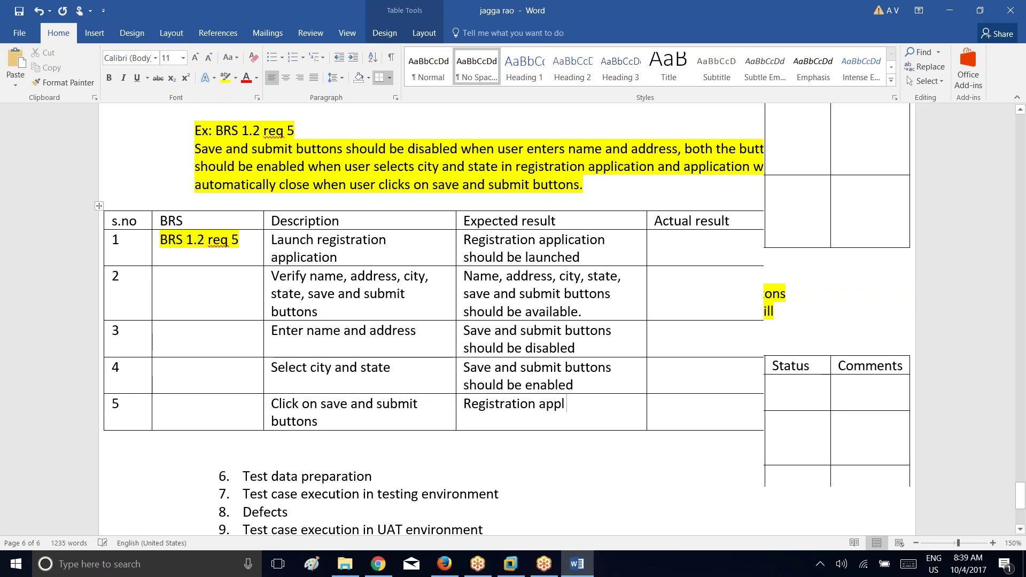
{"action": "key", "text": "BackSpace"}
{"action": "type", "text": "ication should be closed"}
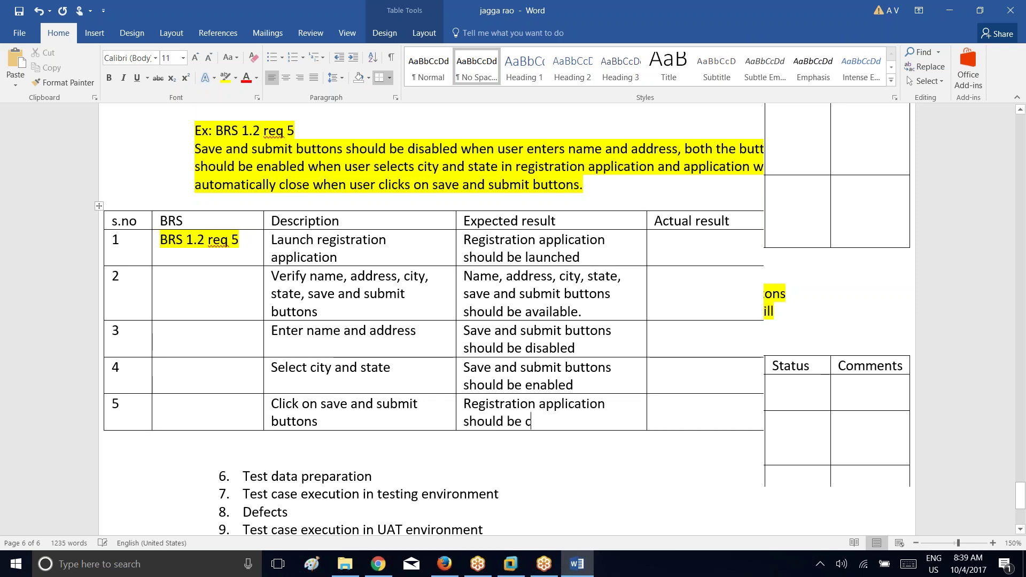
{"action": "type", "text": " automatic"}
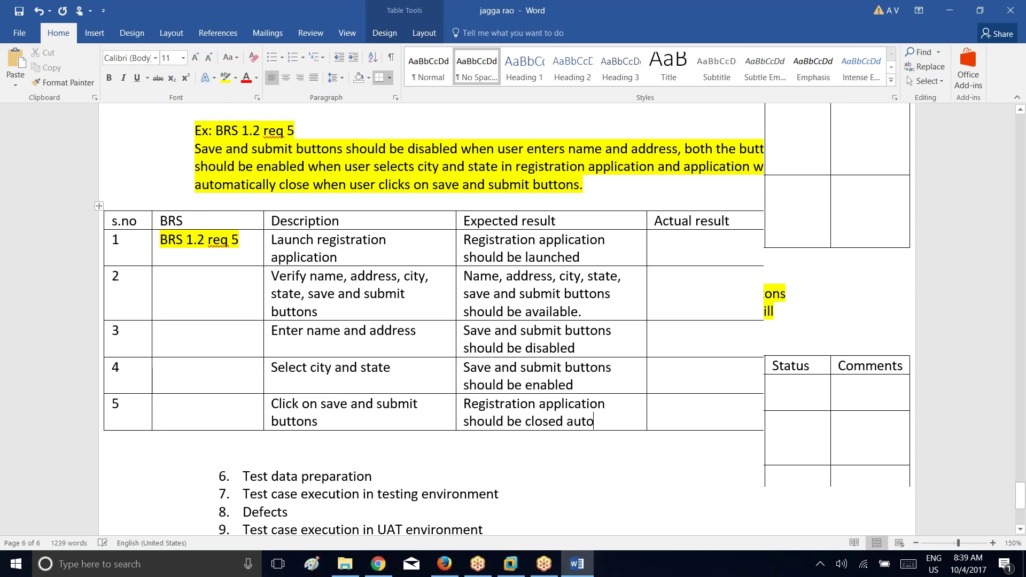
{"action": "type", "text": "ally"}
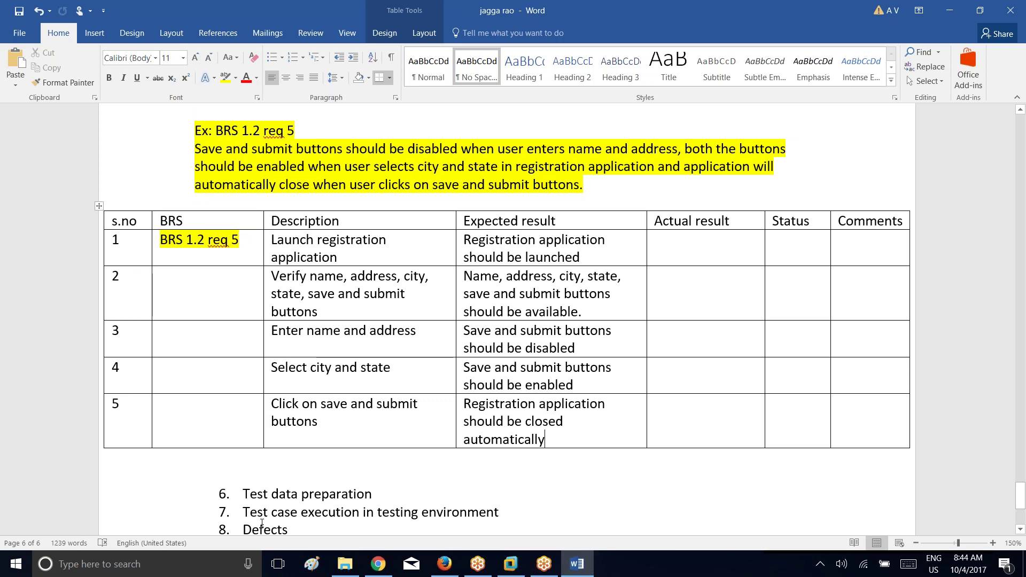
Step: Append a colon to the "Test data preparation" list item and insert an unnumbered blank line below it
{"action": "left_click", "coordinate": [381, 492]}
{"action": "key", "text": "ctrl+z"}
{"action": "type", "text": ":"}
{"action": "key", "text": "Return"}
{"action": "key", "text": "BackSpace"}
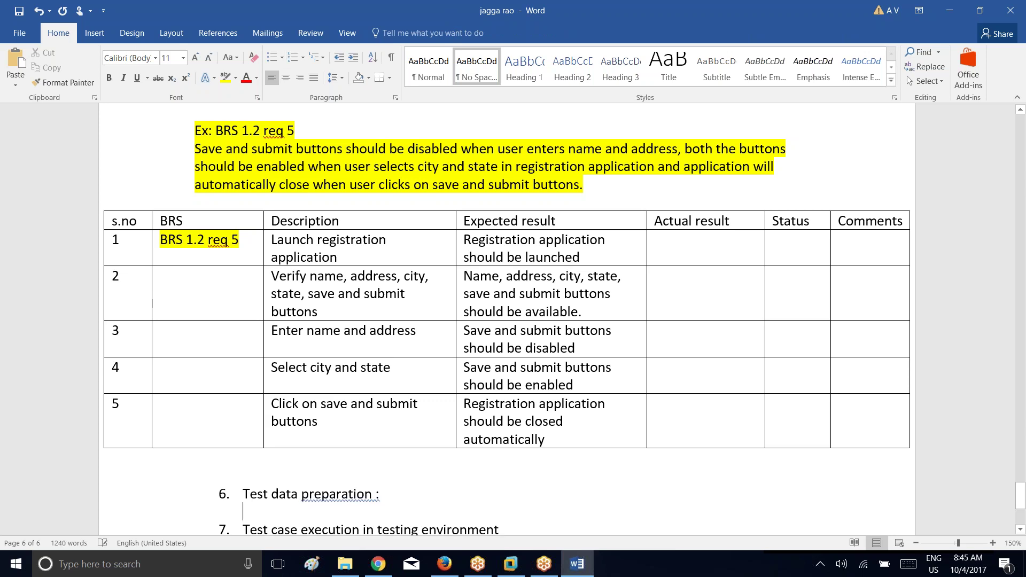
{"action": "left_click", "coordinate": [21, 21]}
Step: Append a colon to "Test case execution in testing environment" with an unnumbered blank line below it, and save the document
{"action": "key", "text": "Down"}
{"action": "key", "text": "Down"}
{"action": "key", "text": "Down"}
{"action": "key", "text": "Down"}
{"action": "key", "text": "Down"}
{"action": "key", "text": "Down"}
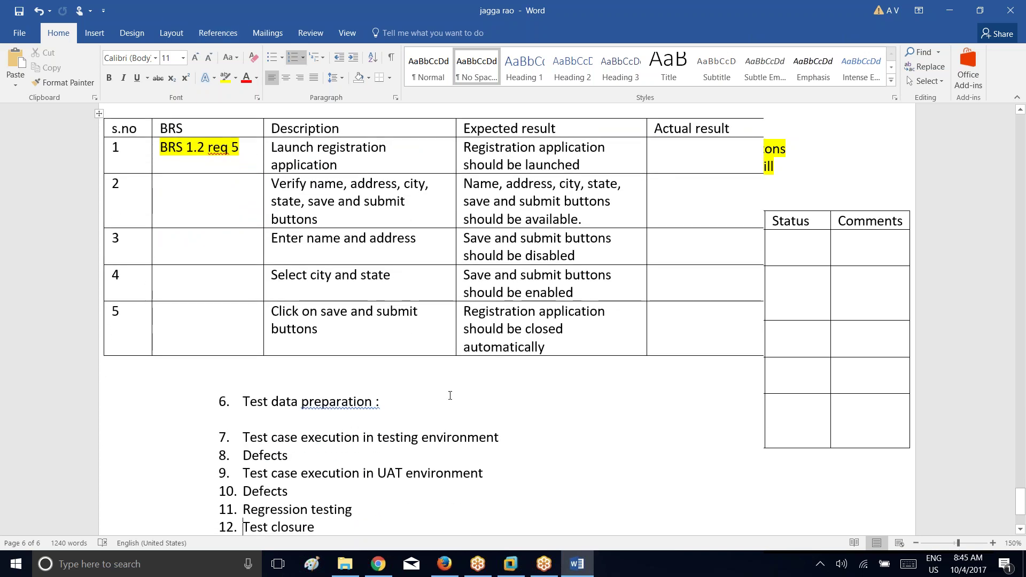
{"action": "type", "text": ":"}
{"action": "key", "text": "Return"}
{"action": "key", "text": "BackSpace"}
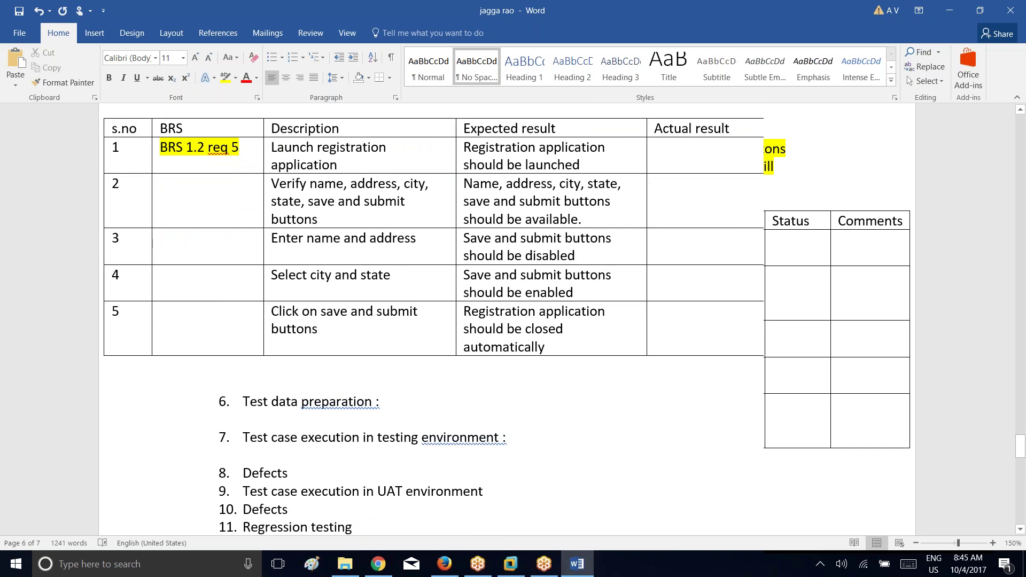
{"action": "key", "text": "ctrl+s"}
Step: Copy the whole BRS 1.3 req 1 test case table located below the FRS xls table
{"action": "left_click", "coordinate": [318, 312]}
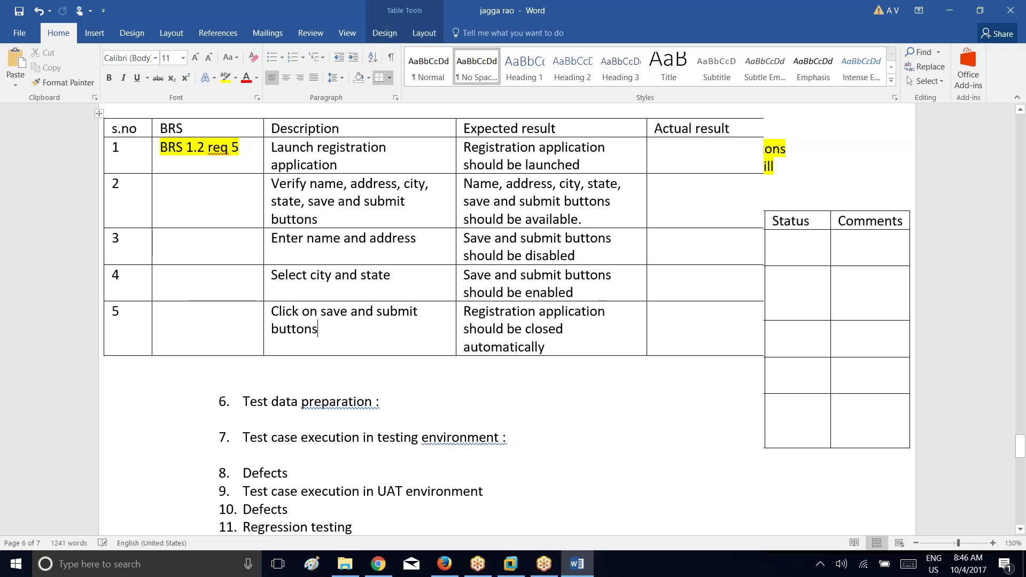
{"action": "key", "text": "Up"}
{"action": "key", "text": "Up"}
{"action": "key", "text": "Up"}
{"action": "key", "text": "Up"}
{"action": "key", "text": "Up"}
{"action": "key", "text": "Up"}
{"action": "key", "text": "Up"}
{"action": "key", "text": "Up"}
{"action": "key", "text": "Up"}
{"action": "key", "text": "Up"}
{"action": "key", "text": "Up"}
{"action": "key", "text": "Up"}
{"action": "key", "text": "Up"}
{"action": "key", "text": "Up"}
{"action": "key", "text": "Up"}
{"action": "key", "text": "Up"}
{"action": "key", "text": "Up"}
{"action": "key", "text": "Up"}
{"action": "key", "text": "Up"}
{"action": "key", "text": "Up"}
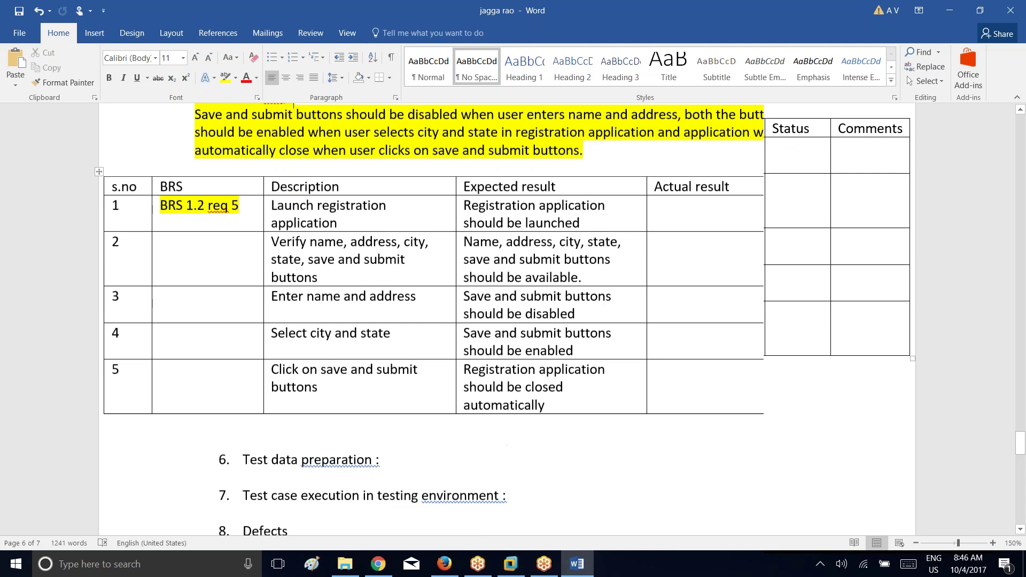
{"action": "key", "text": "Up"}
{"action": "key", "text": "Up"}
{"action": "key", "text": "Up"}
{"action": "key", "text": "Up"}
{"action": "key", "text": "Up"}
{"action": "key", "text": "Up"}
{"action": "key", "text": "Up"}
{"action": "key", "text": "Up"}
{"action": "key", "text": "Up"}
{"action": "key", "text": "Up"}
{"action": "key", "text": "Up"}
{"action": "key", "text": "Up"}
{"action": "key", "text": "Up"}
{"action": "key", "text": "Up"}
{"action": "key", "text": "Up"}
{"action": "key", "text": "Up"}
{"action": "key", "text": "Up"}
{"action": "key", "text": "Up"}
{"action": "key", "text": "Up"}
{"action": "key", "text": "Up"}
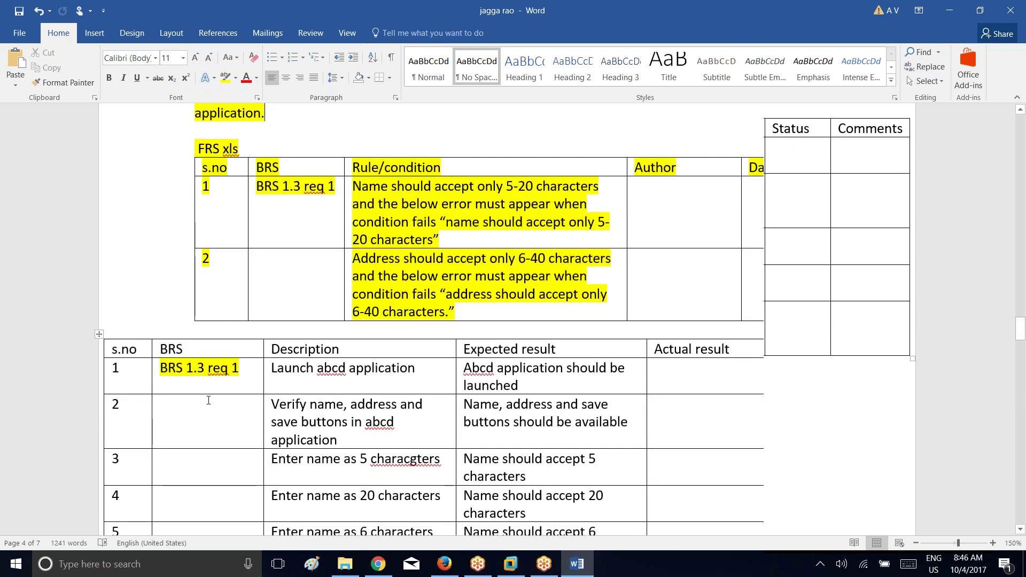
{"action": "left_click", "coordinate": [209, 401]}
{"action": "left_click", "coordinate": [99, 334]}
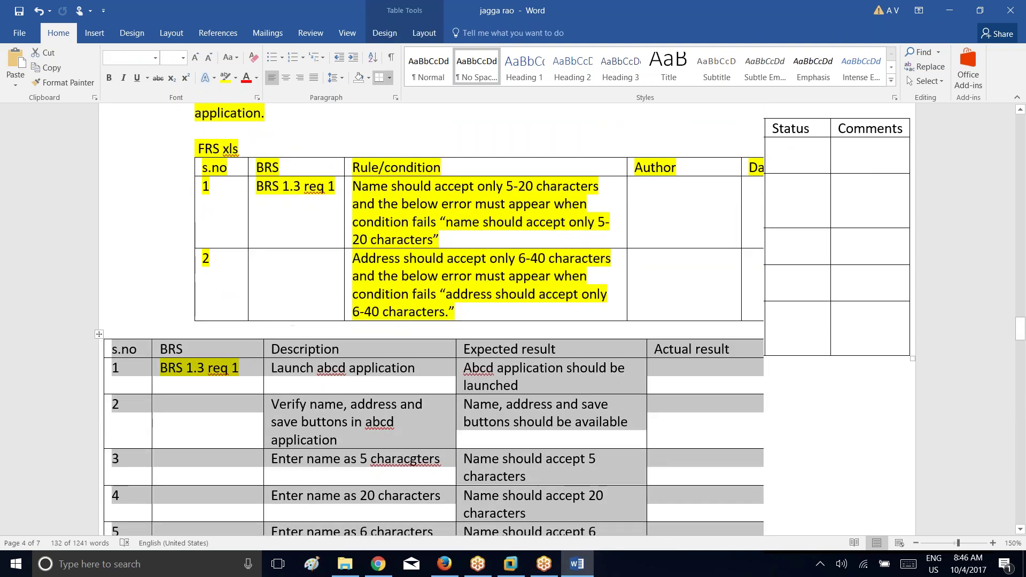
Step: Paste the copied BRS 1.3 req 1 table on the blank line below "Test case execution in testing environment"
{"action": "left_click", "coordinate": [414, 460]}
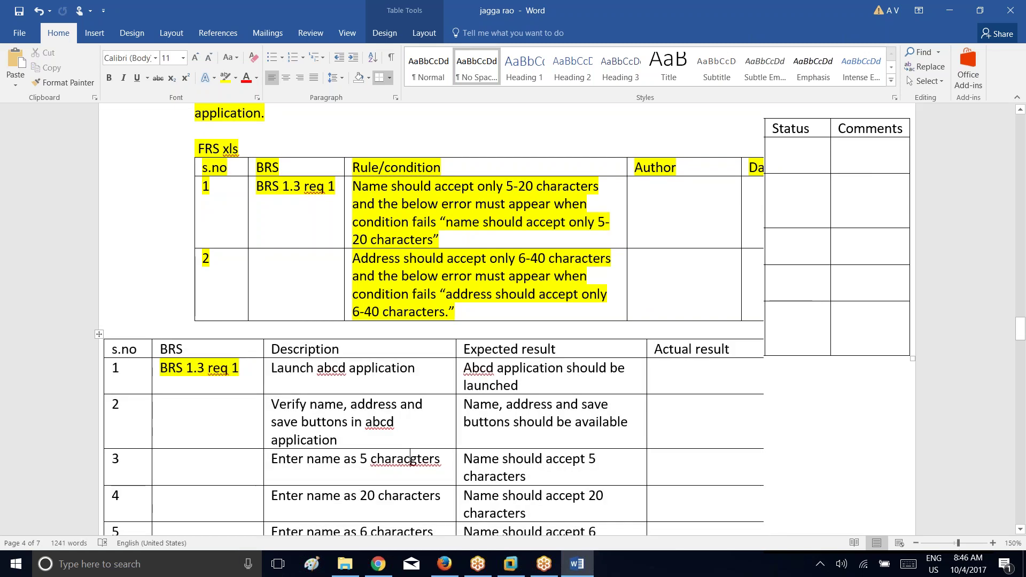
{"action": "key", "text": "Page_Down"}
{"action": "scroll", "coordinate": [433, 321], "scroll_direction": "down", "scroll_amount": 15}
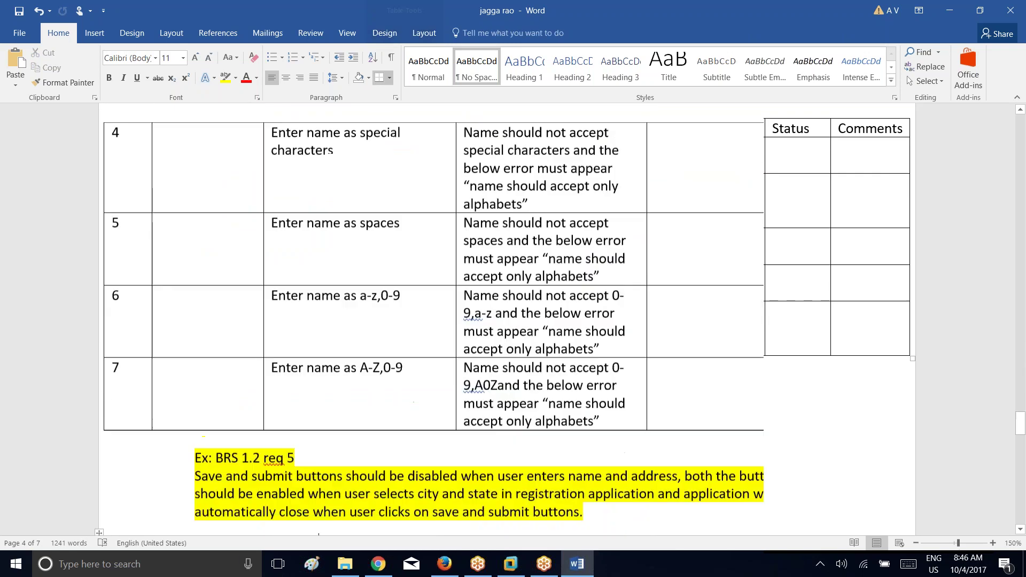
{"action": "scroll", "coordinate": [433, 321], "scroll_direction": "down", "scroll_amount": 5}
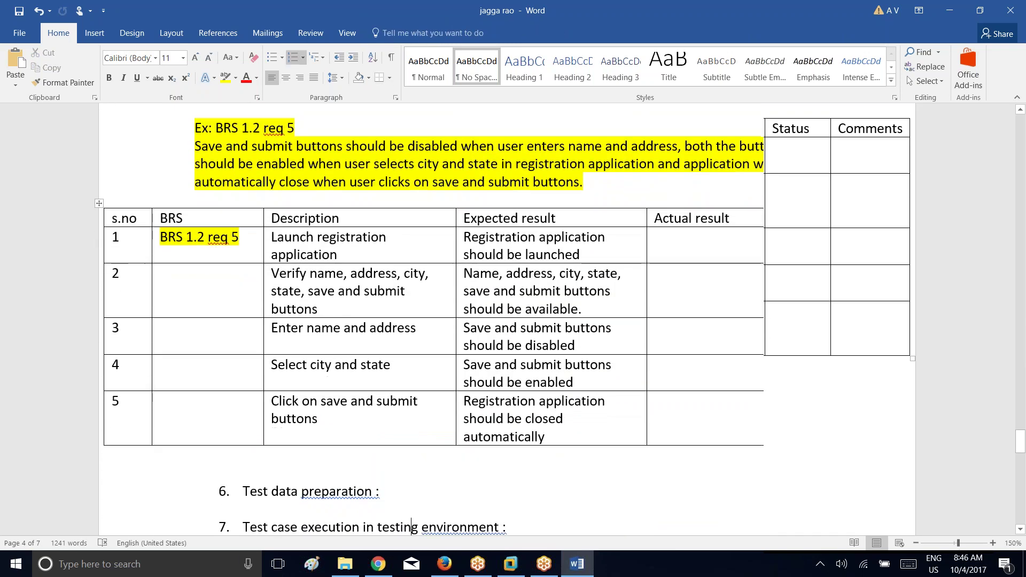
{"action": "left_click", "coordinate": [287, 457]}
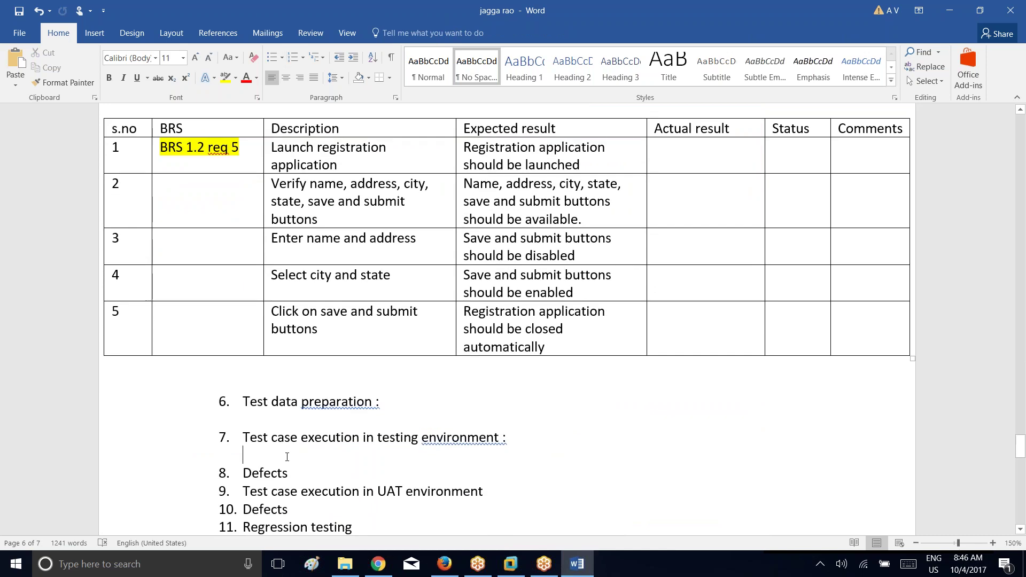
{"action": "key", "text": "ctrl+v"}
{"action": "key", "text": "Up"}
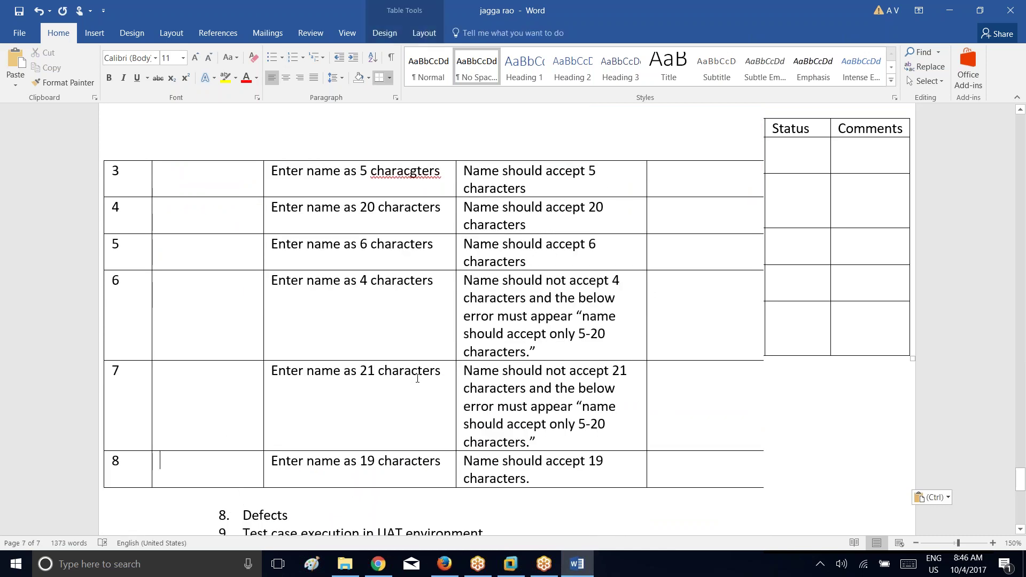
Step: Narrow the s.no and BRS columns and shift the Description column's right border inward in the table under "Test case execution in testing environment"
{"action": "key", "text": "Up"}
{"action": "key", "text": "Up"}
{"action": "key", "text": "Up"}
{"action": "key", "text": "Up"}
{"action": "key", "text": "Up"}
{"action": "key", "text": "Up"}
{"action": "key", "text": "Up"}
{"action": "key", "text": "Up"}
{"action": "key", "text": "Up"}
{"action": "key", "text": "Up"}
{"action": "key", "text": "Up"}
{"action": "key", "text": "Up"}
{"action": "key", "text": "Up"}
{"action": "key", "text": "Up"}
{"action": "key", "text": "Up"}
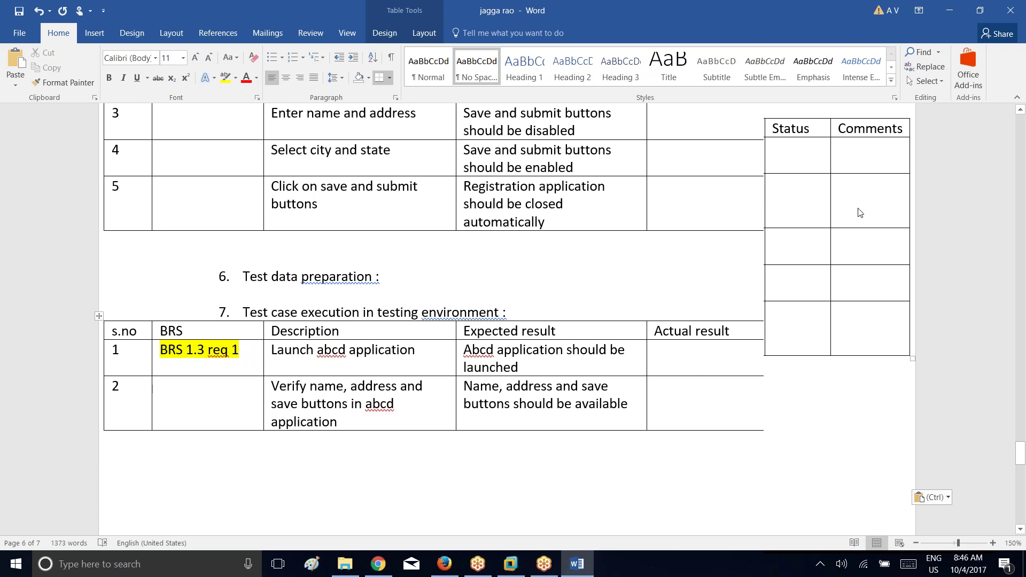
{"action": "left_click", "coordinate": [920, 69]}
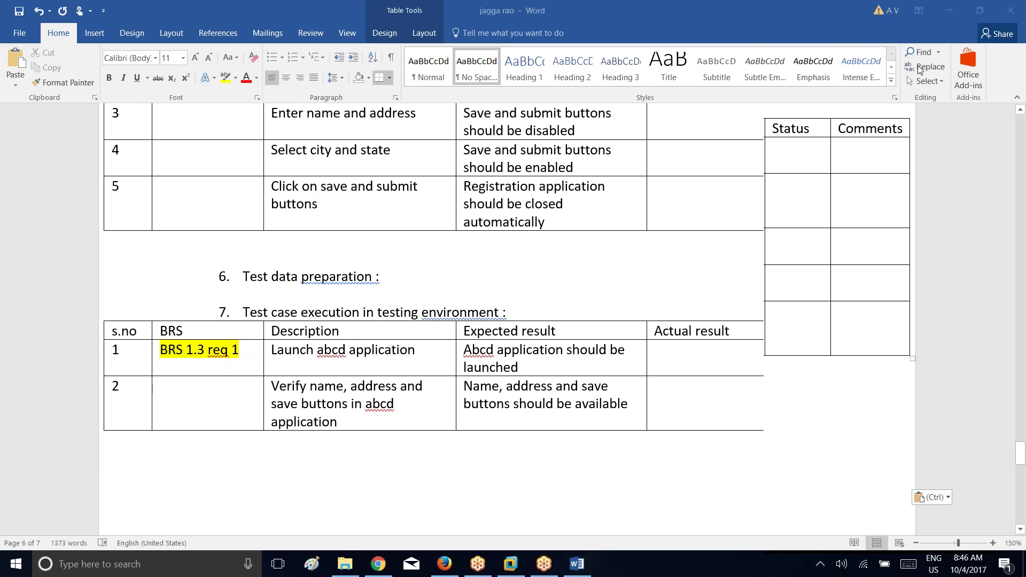
{"action": "left_click", "coordinate": [689, 348]}
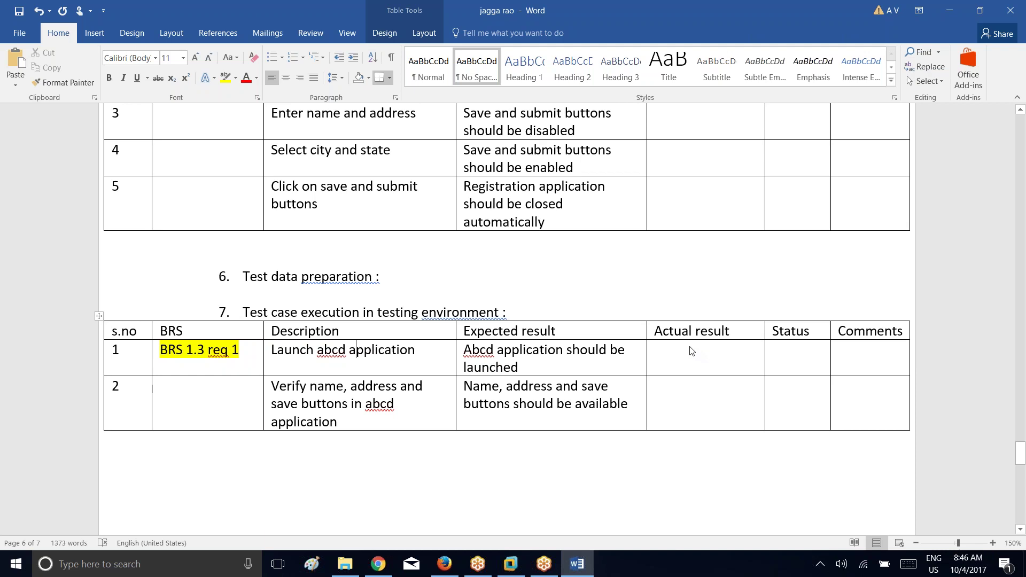
{"action": "key", "text": "ctrl+v"}
{"action": "left_click", "coordinate": [149, 328]}
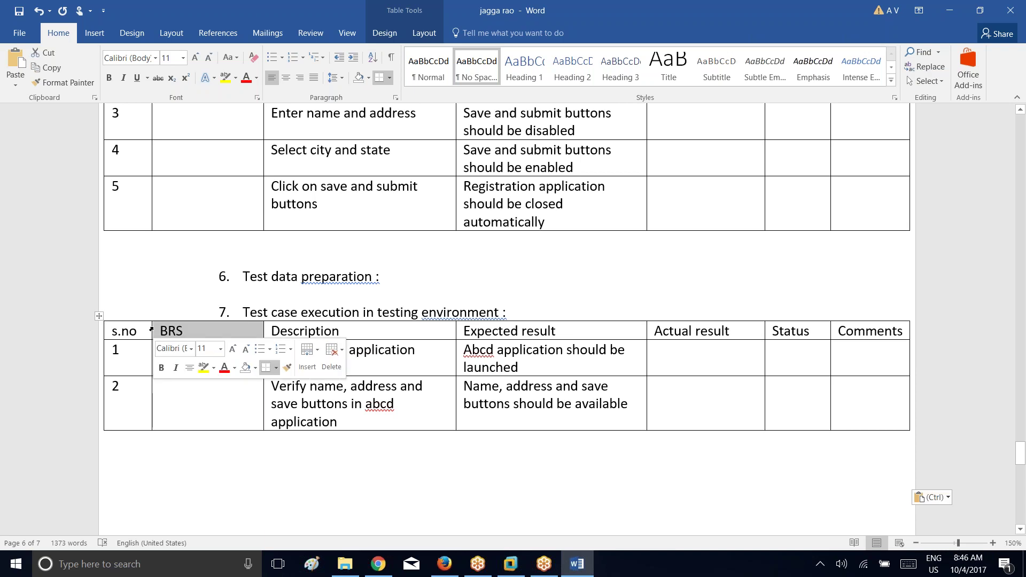
{"action": "left_click_drag", "start_coordinate": [152, 328], "coordinate": [146, 329]}
{"action": "left_click_drag", "start_coordinate": [263, 331], "coordinate": [242, 332]}
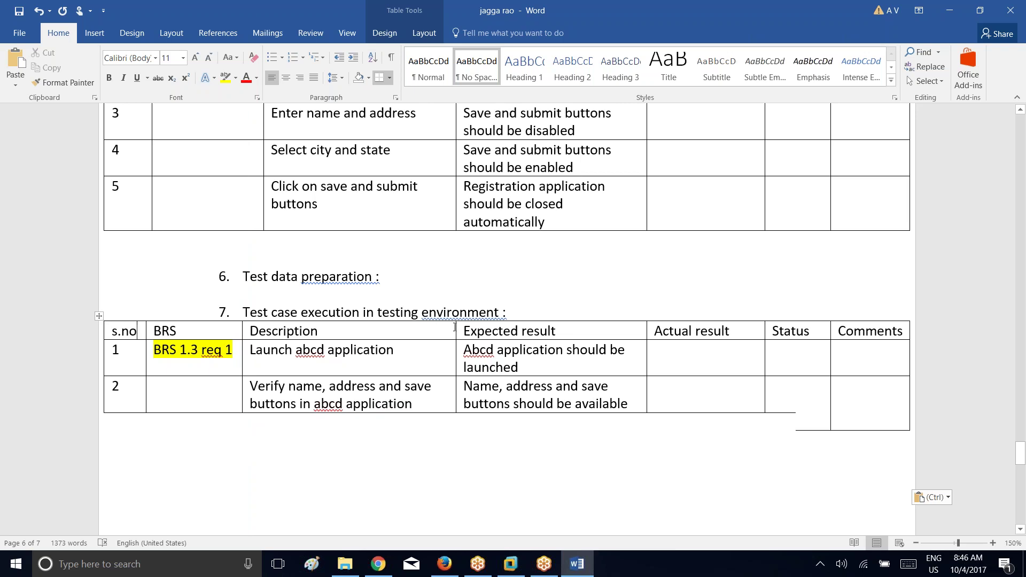
{"action": "left_click", "coordinate": [455, 327]}
{"action": "left_click_drag", "start_coordinate": [455, 328], "coordinate": [434, 328]}
Step: Fill in test case 1 of the execution table with actual result "Abcd application is launched" and status "Pass"
{"action": "left_click", "coordinate": [671, 360]}
{"action": "type", "text": "abcd "}
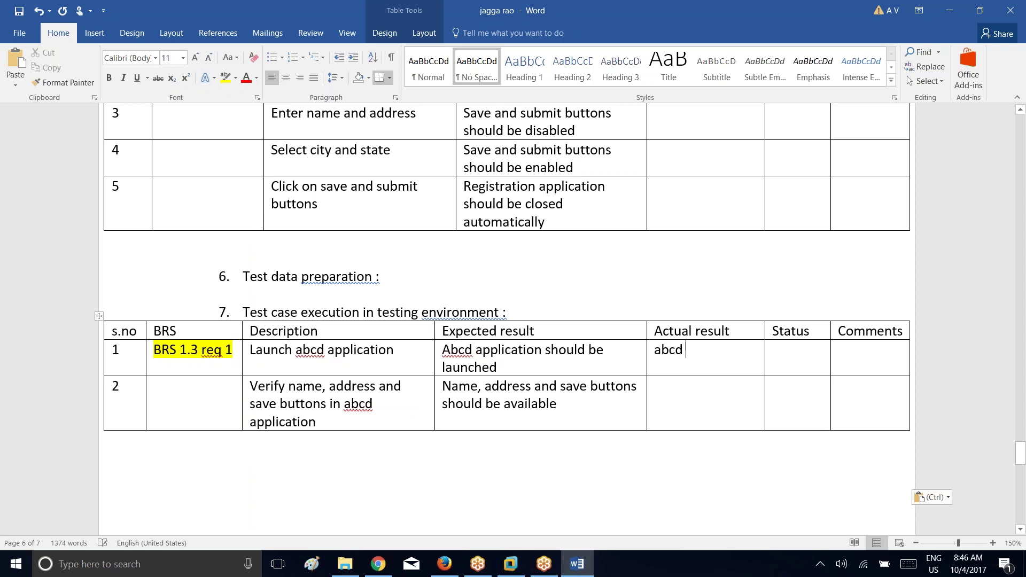
{"action": "type", "text": "application "}
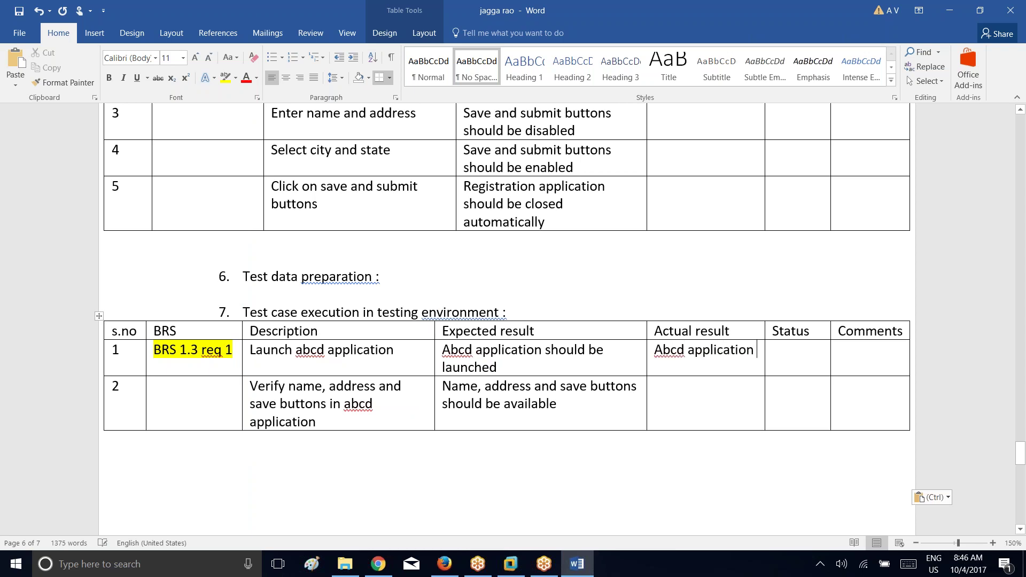
{"action": "type", "text": "is launched"}
{"action": "type", "text": "pass"}
Step: Widen the Actual result column slightly and enter "Name, address and save buttons are available" as the actual result of test case 2
{"action": "key", "text": "Down"}
{"action": "key", "text": "Left"}
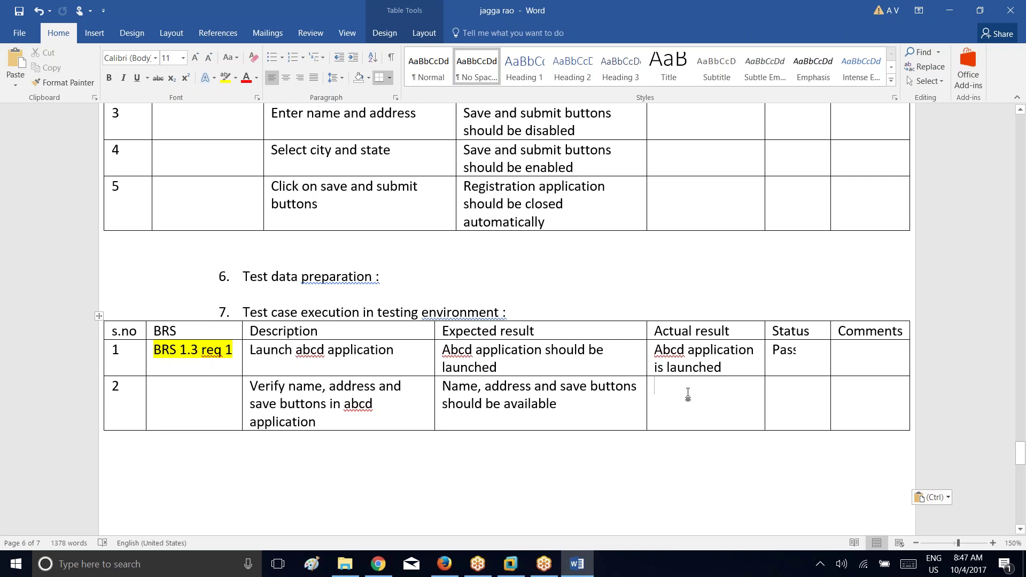
{"action": "left_click_drag", "start_coordinate": [764, 326], "coordinate": [777, 326]}
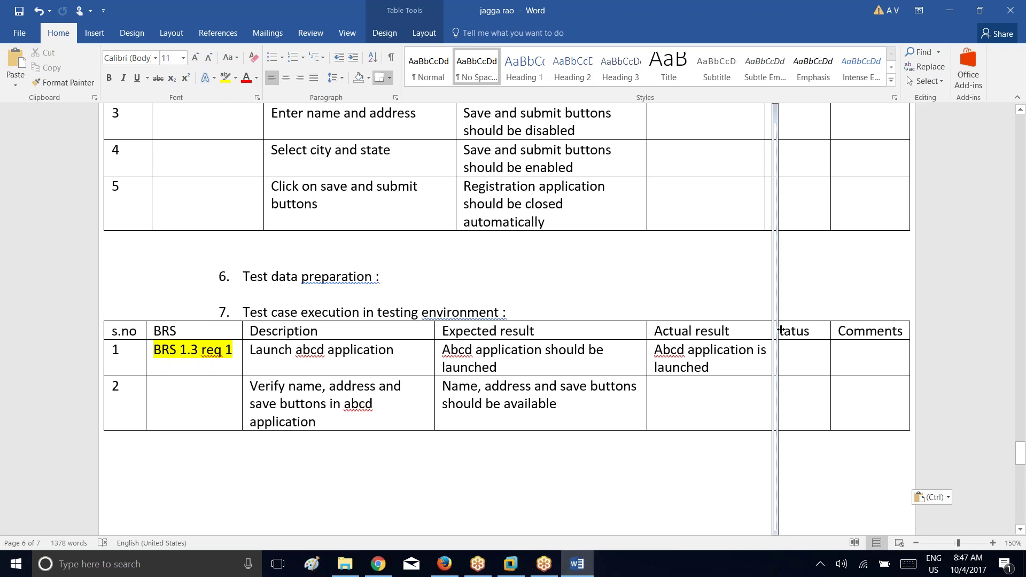
{"action": "type", "text": "Name, addre"}
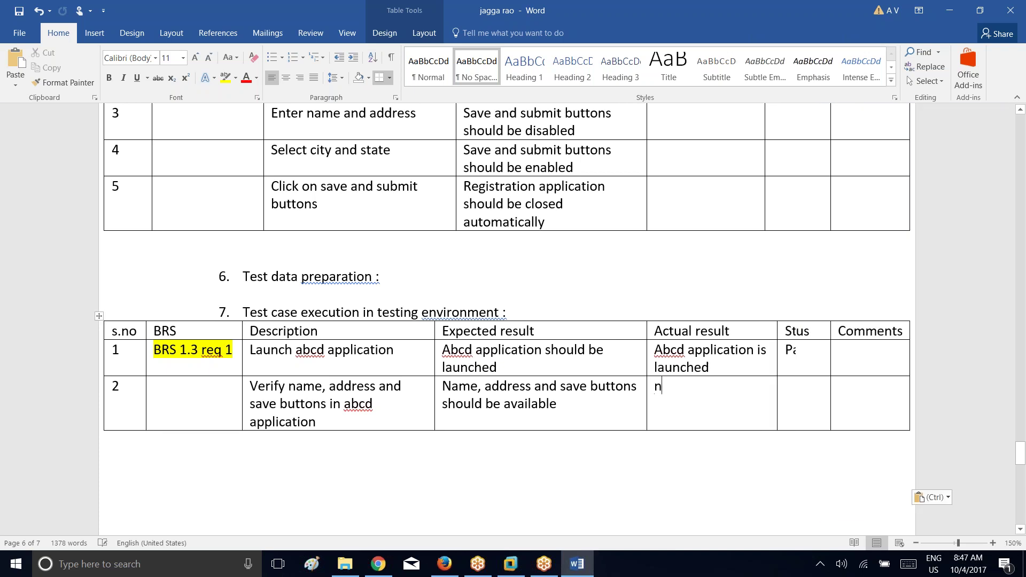
{"action": "type", "text": "ss"}
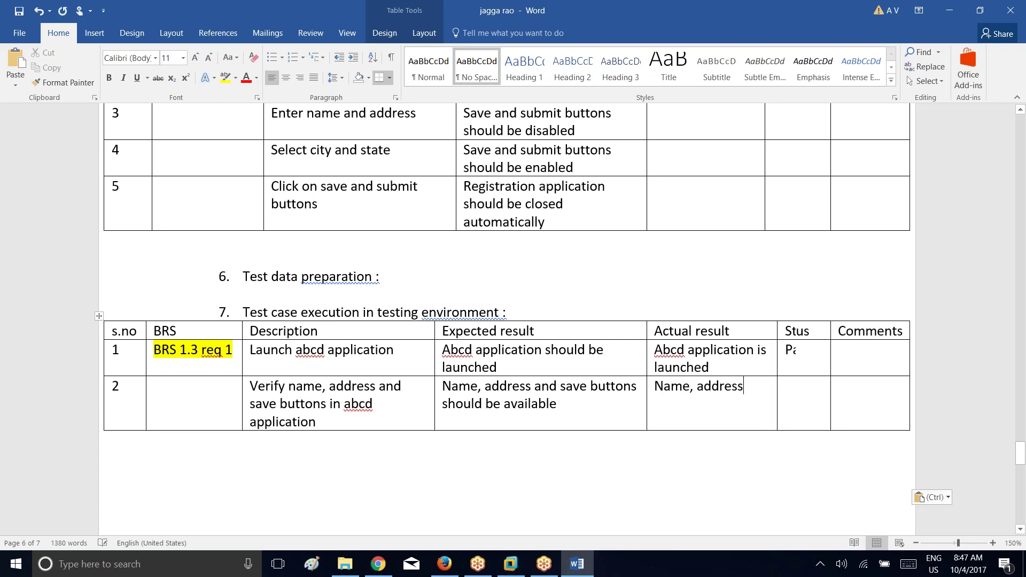
{"action": "type", "text": " and save buttons "}
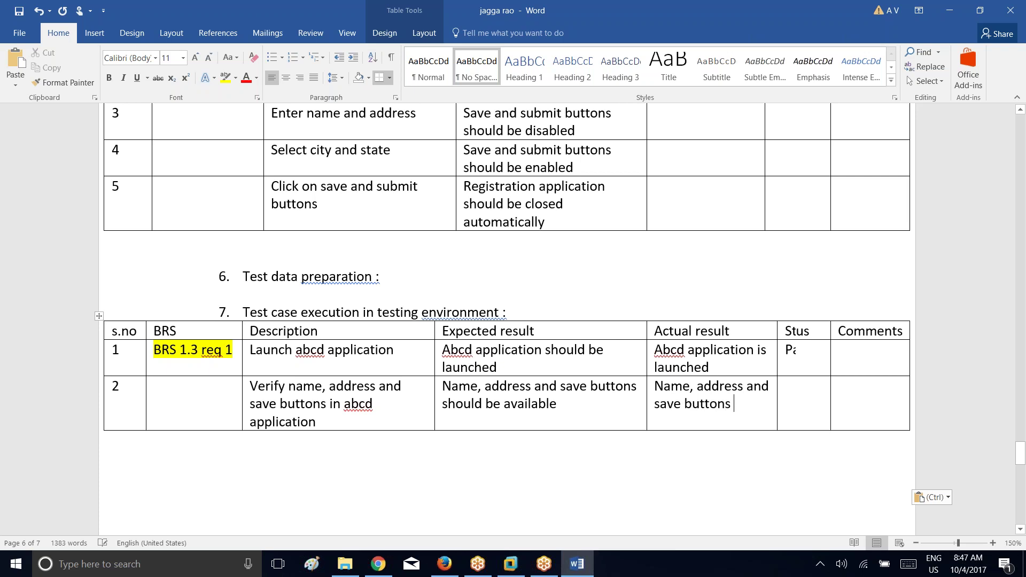
{"action": "type", "text": "are"}
{"action": "type", "text": "ailable"}
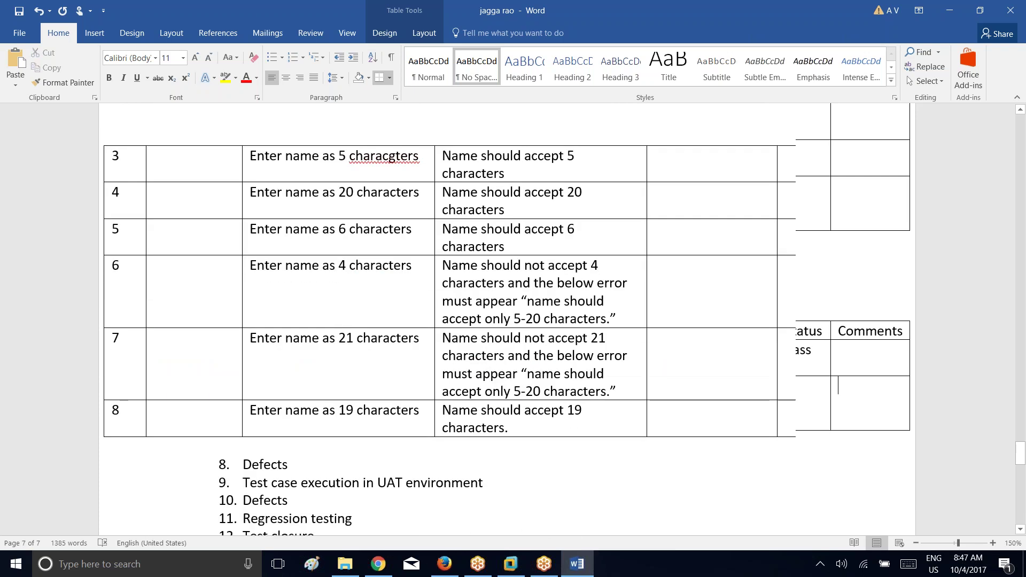
Step: Correct the misspelled "characgters" to "characters" in the description of test case 3 and save the document
{"action": "key", "text": "Tab"}
{"action": "key", "text": "Tab"}
{"action": "key", "text": "Tab"}
{"action": "left_click", "coordinate": [396, 155]}
{"action": "key", "text": "BackSpace"}
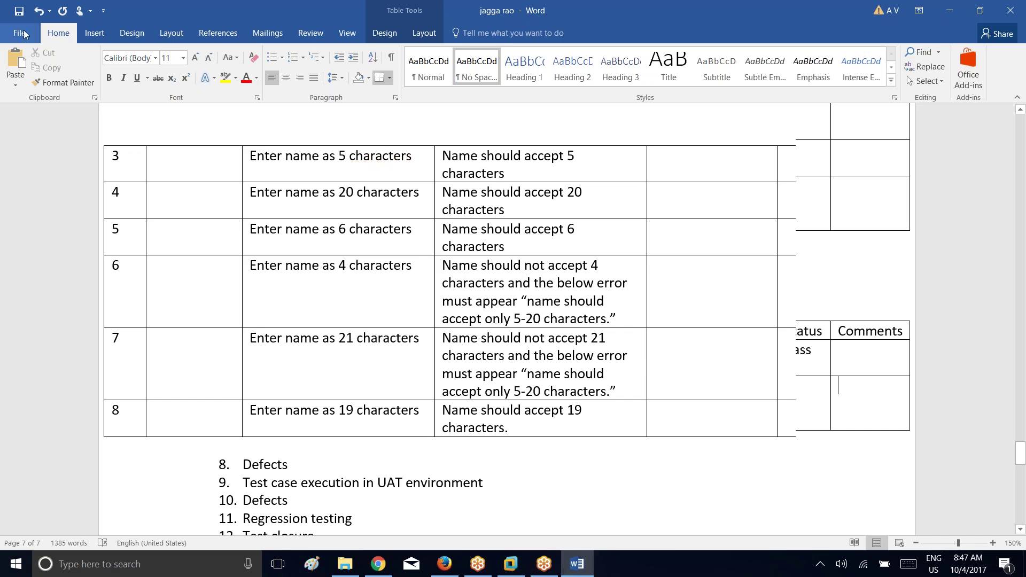
{"action": "left_click", "coordinate": [19, 9]}
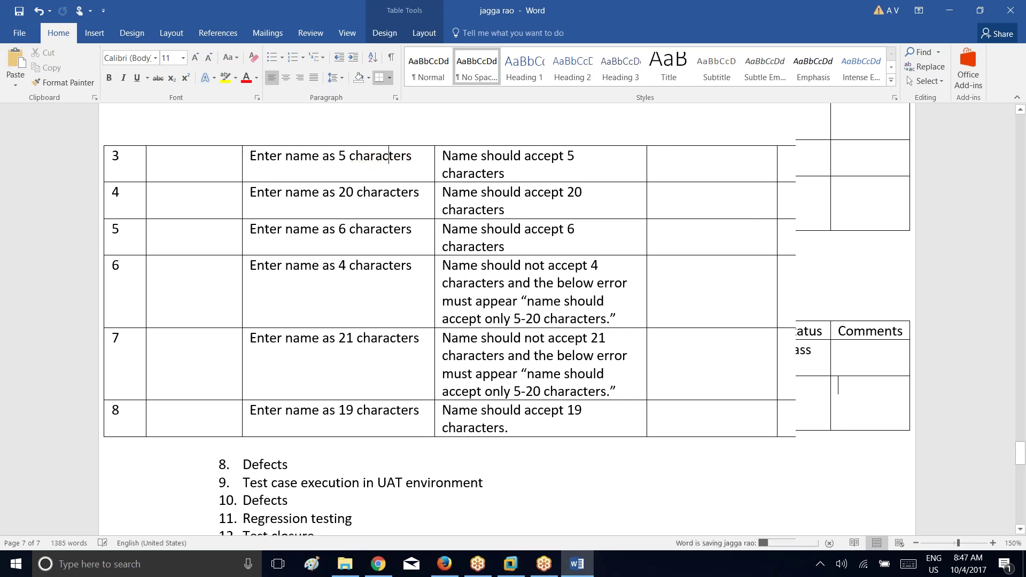
Step: Enter "Name accepted 5 characters" as the actual result of test case 3
{"action": "left_click", "coordinate": [674, 152]}
{"action": "type", "text": "m"}
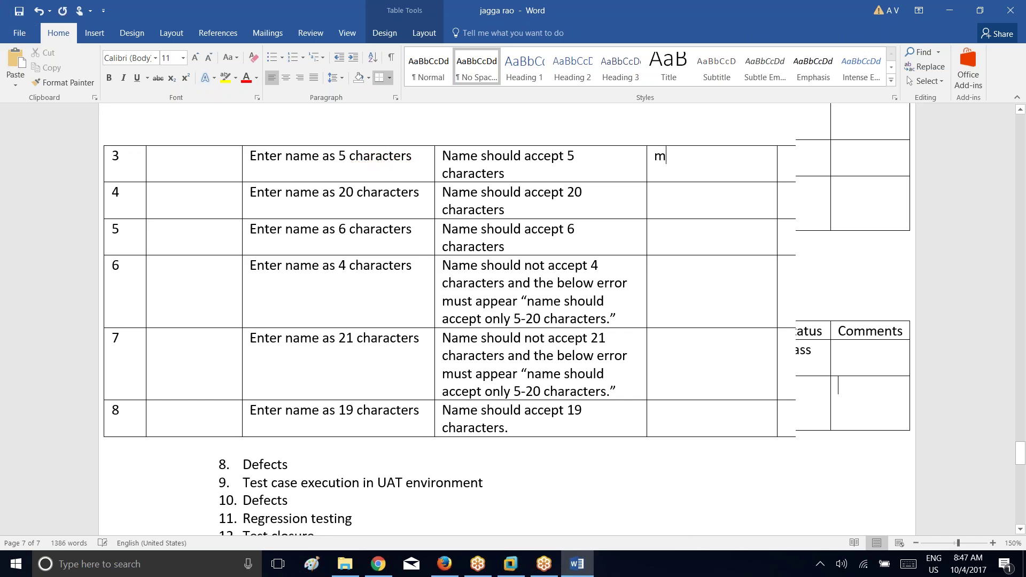
{"action": "key", "text": "BackSpace"}
{"action": "type", "text": "name accepted 5 characters"}
{"action": "key", "text": "Tab"}
{"action": "key", "text": "Tab"}
{"action": "key", "text": "Tab"}
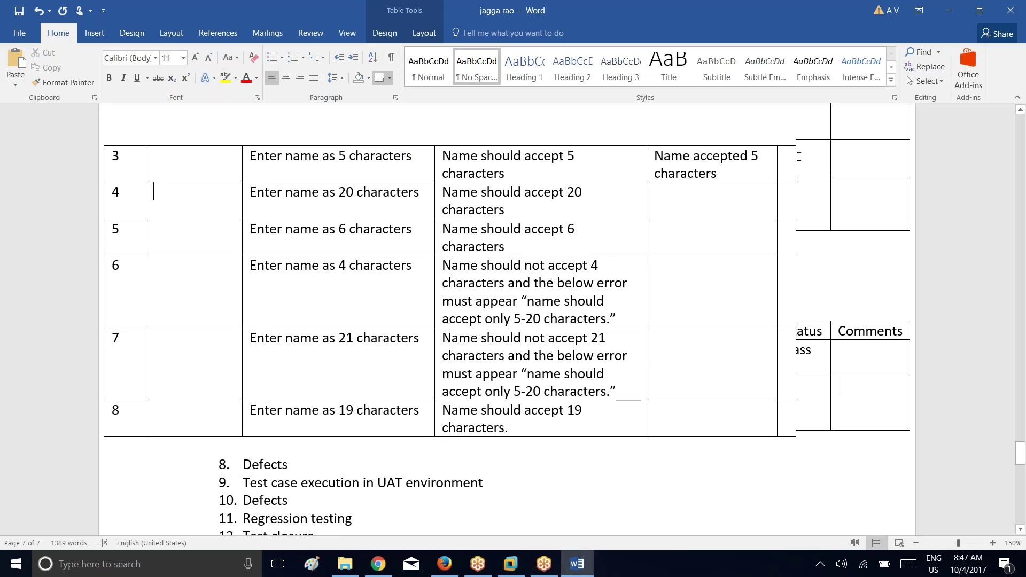
Step: Enter "Name accepted 20 characters" as the actual result of test case 4 and save the document
{"action": "left_click", "coordinate": [795, 159]}
{"action": "left_click", "coordinate": [575, 211]}
{"action": "type", "text": "Name accep"}
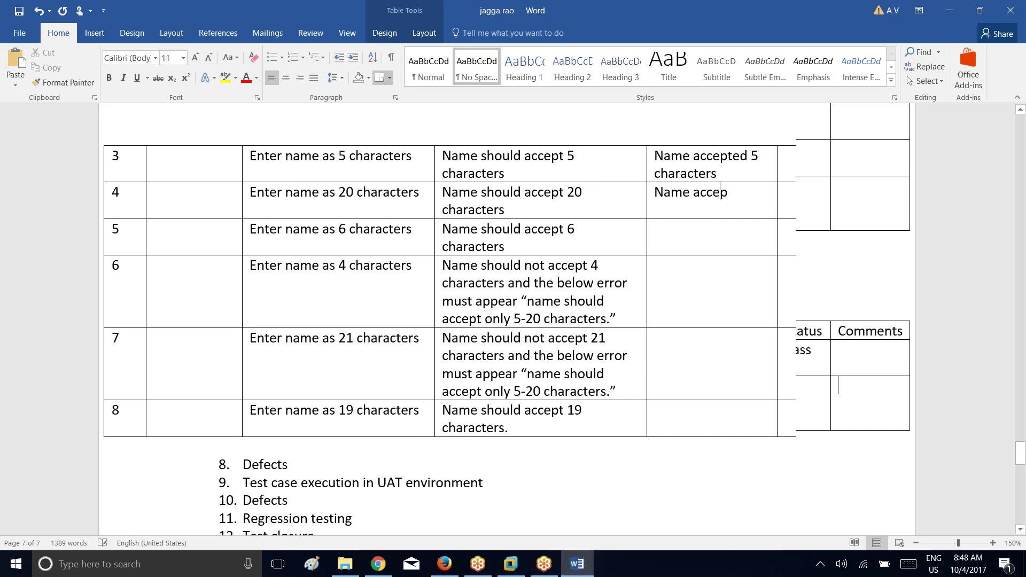
{"action": "type", "text": "ted 20 characters"}
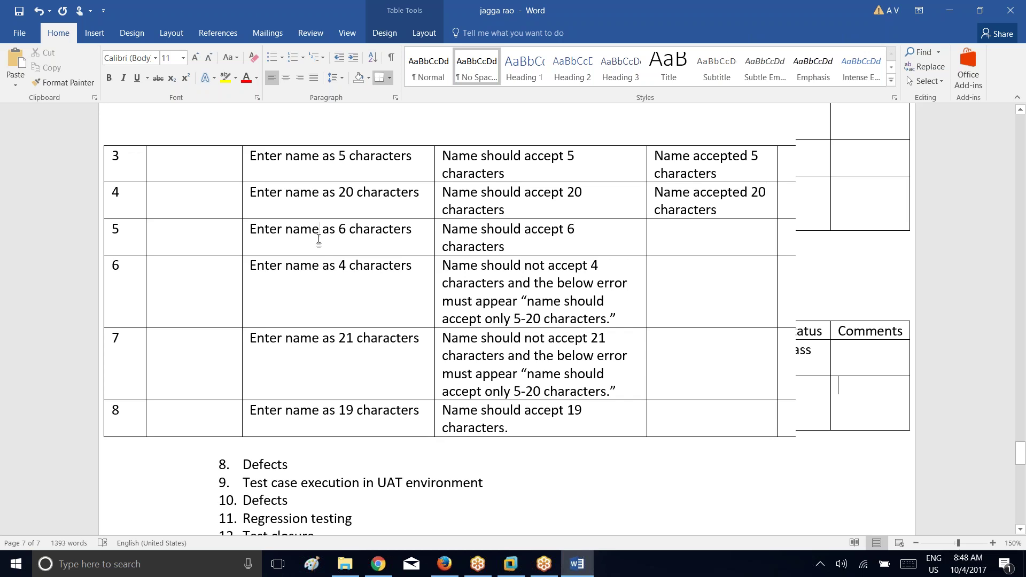
{"action": "left_click", "coordinate": [407, 228]}
{"action": "left_click", "coordinate": [706, 227]}
{"action": "left_click", "coordinate": [19, 10]}
{"action": "left_click", "coordinate": [300, 340]}
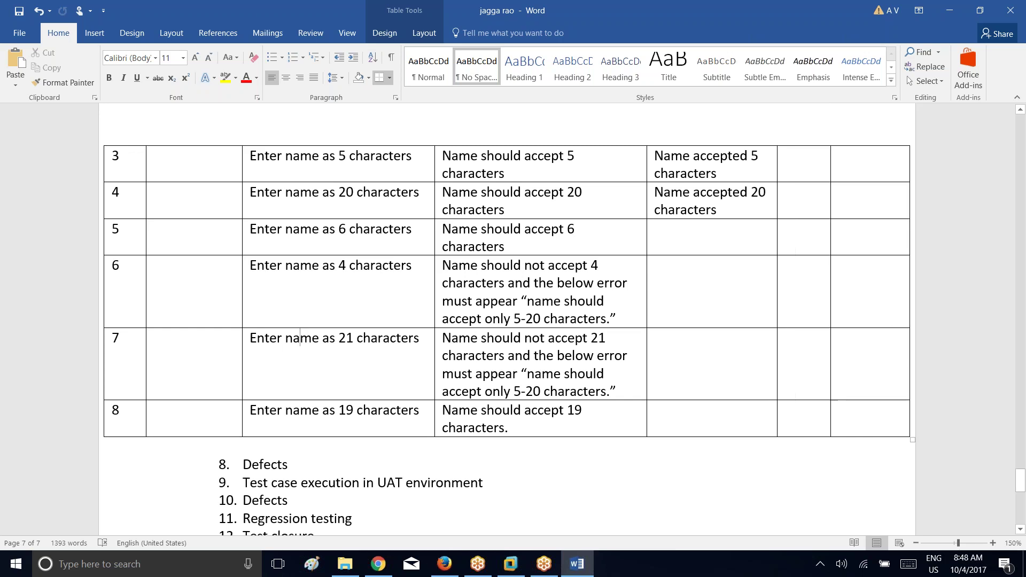
{"action": "left_click", "coordinate": [15, 19]}
Step: Review the test case execution table from its heading down to the numbered items that follow it
{"action": "key", "text": "Down"}
{"action": "key", "text": "Down"}
{"action": "key", "text": "Up"}
{"action": "key", "text": "Up"}
{"action": "key", "text": "Up"}
{"action": "key", "text": "Up"}
{"action": "key", "text": "Up"}
{"action": "key", "text": "Up"}
{"action": "key", "text": "Up"}
{"action": "key", "text": "Up"}
{"action": "key", "text": "Up"}
{"action": "key", "text": "Up"}
{"action": "key", "text": "Up"}
{"action": "key", "text": "Up"}
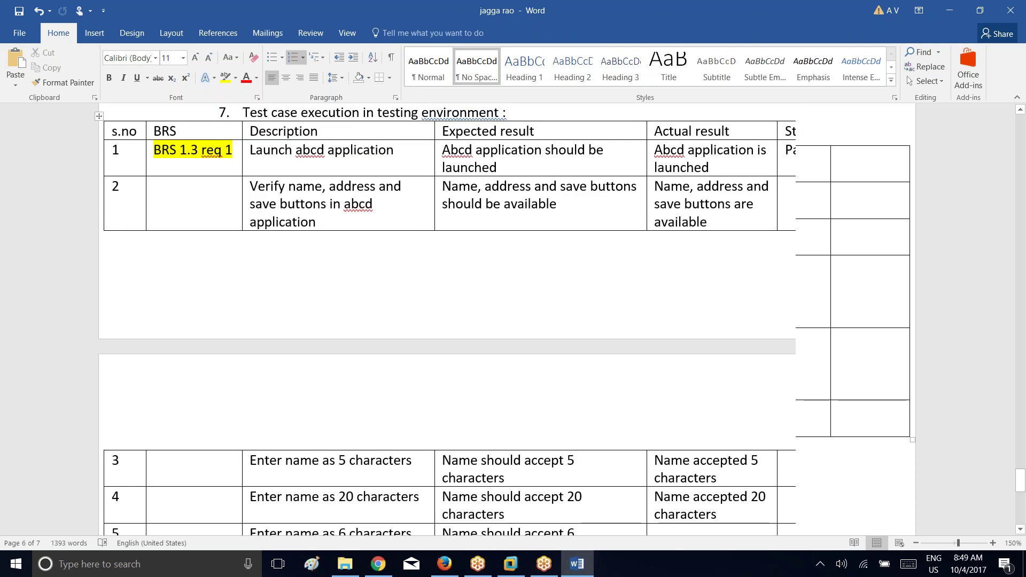
{"action": "key", "text": "Down"}
{"action": "key", "text": "Down"}
{"action": "key", "text": "Down"}
{"action": "key", "text": "Down"}
{"action": "key", "text": "Down"}
{"action": "key", "text": "Down"}
{"action": "key", "text": "Down"}
{"action": "key", "text": "Down"}
{"action": "key", "text": "Down"}
{"action": "key", "text": "Down"}
{"action": "key", "text": "Down"}
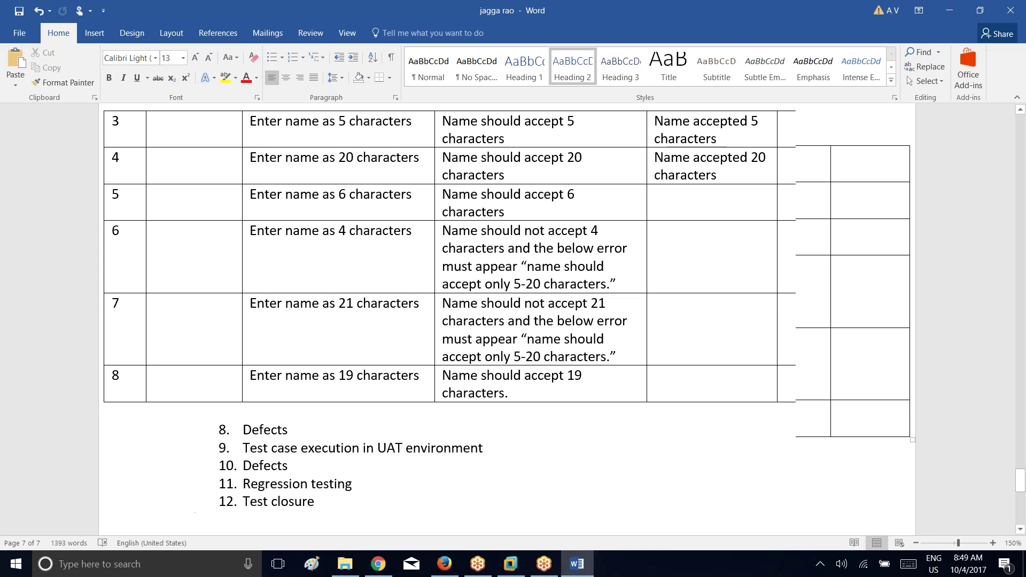
Step: Append a colon to list item 8 "Defects" and insert an unnumbered blank line below it
{"action": "left_click", "coordinate": [288, 436]}
{"action": "type", "text": ":"}
{"action": "key", "text": "Return"}
{"action": "key", "text": "BackSpace"}
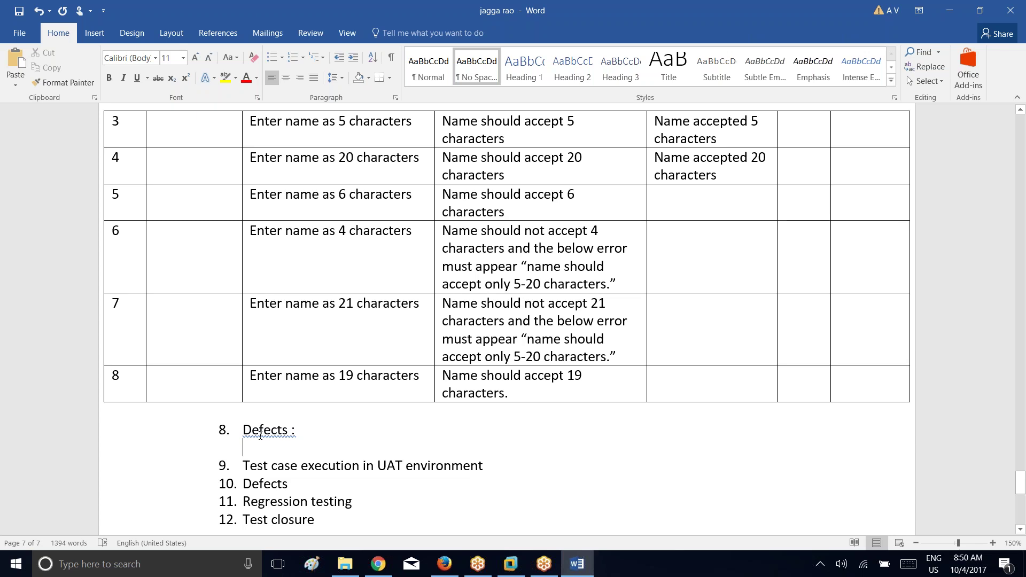
Step: Write "Defect life cycle or bug life cycle:" on the line below "Defects" and start a new line
{"action": "type", "text": "defect life cycel"}
{"action": "key", "text": "BackSpace"}
{"action": "key", "text": "BackSpace"}
{"action": "type", "text": "le ot"}
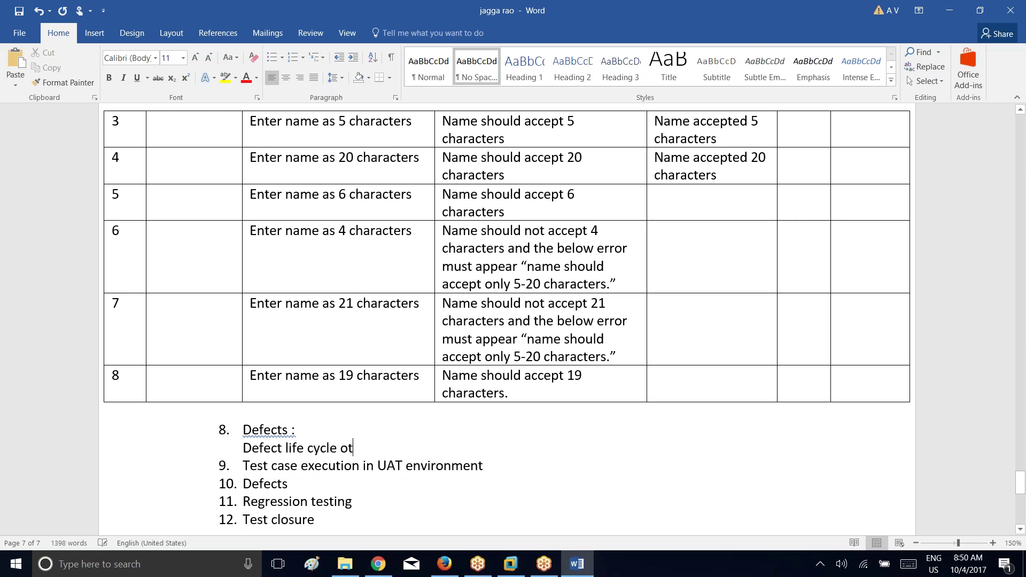
{"action": "key", "text": "BackSpace"}
{"action": "type", "text": "r bug life cycle"}
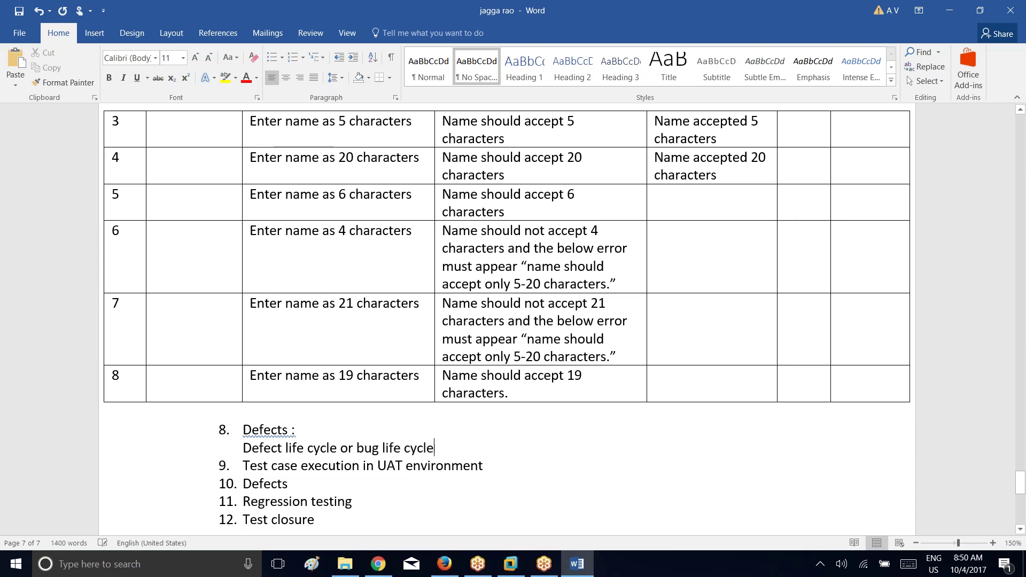
{"action": "type", "text": ":"}
{"action": "key", "text": "Return"}
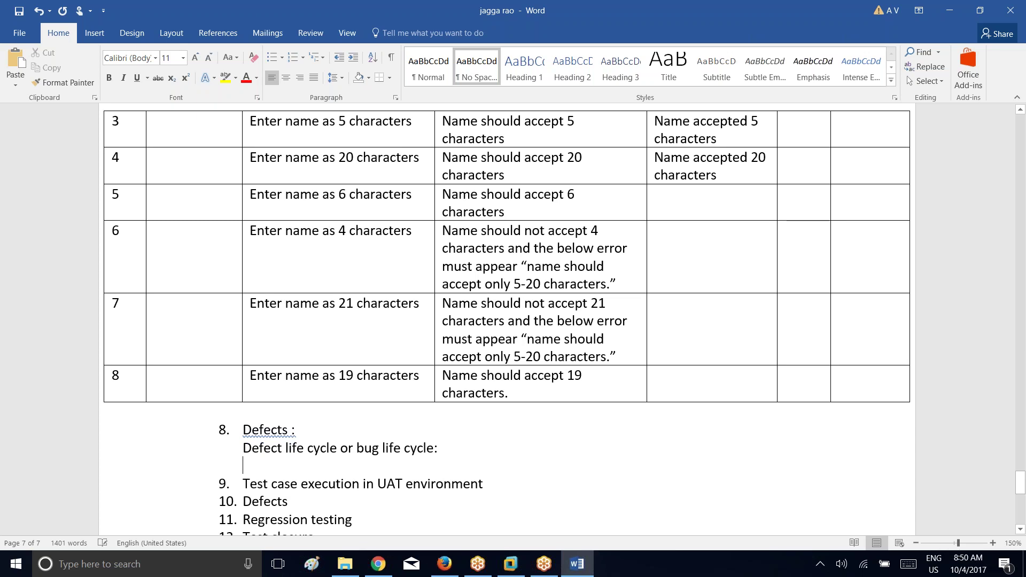
Step: Switch to VMware Workstation, unlock the QA virtual machine with the Administrator account, and minimise it to return to Word
{"action": "left_click", "coordinate": [506, 565]}
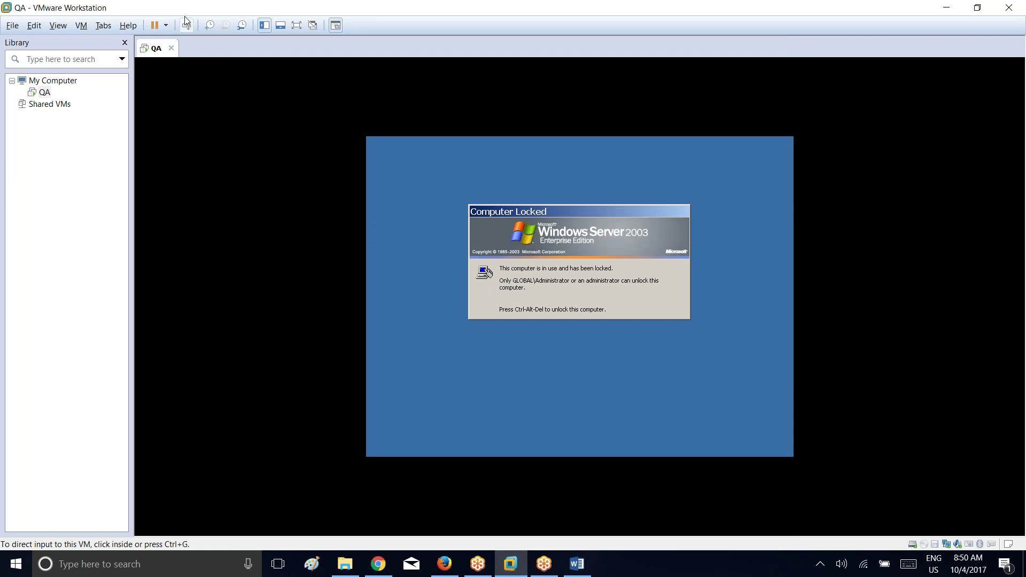
{"action": "left_click", "coordinate": [81, 25]}
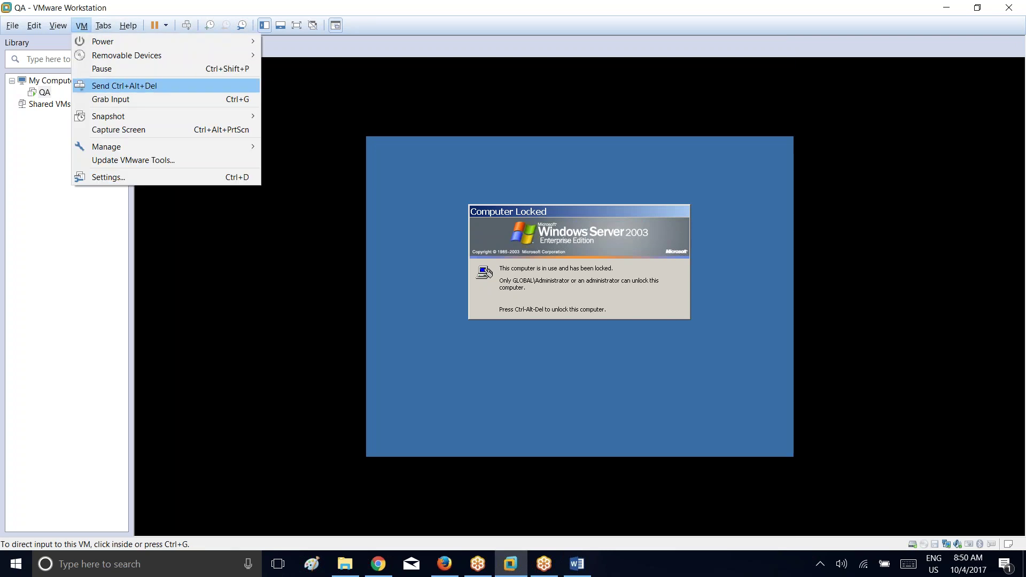
{"action": "left_click", "coordinate": [124, 86]}
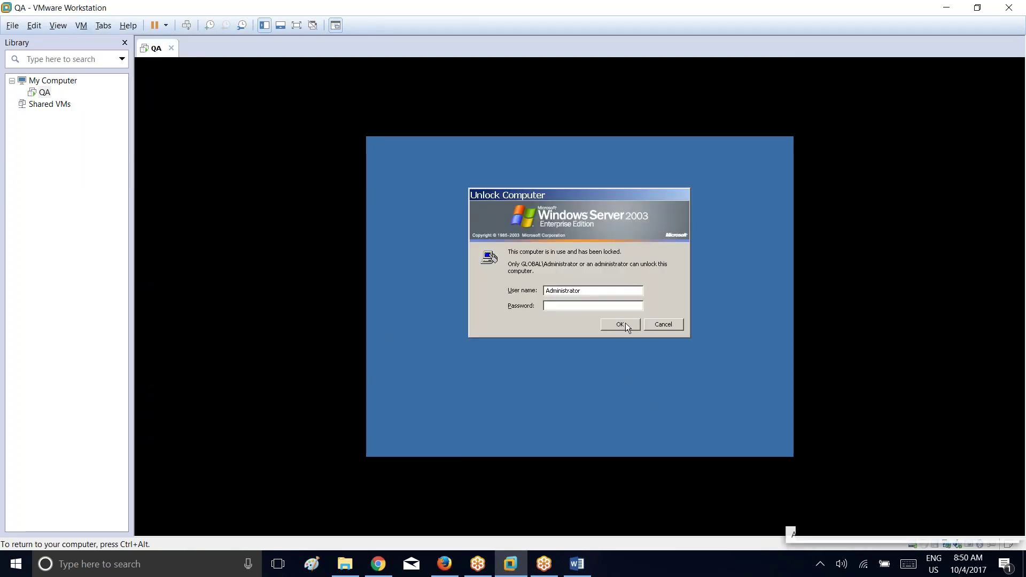
{"action": "left_click", "coordinate": [626, 323]}
{"action": "left_click", "coordinate": [602, 171]}
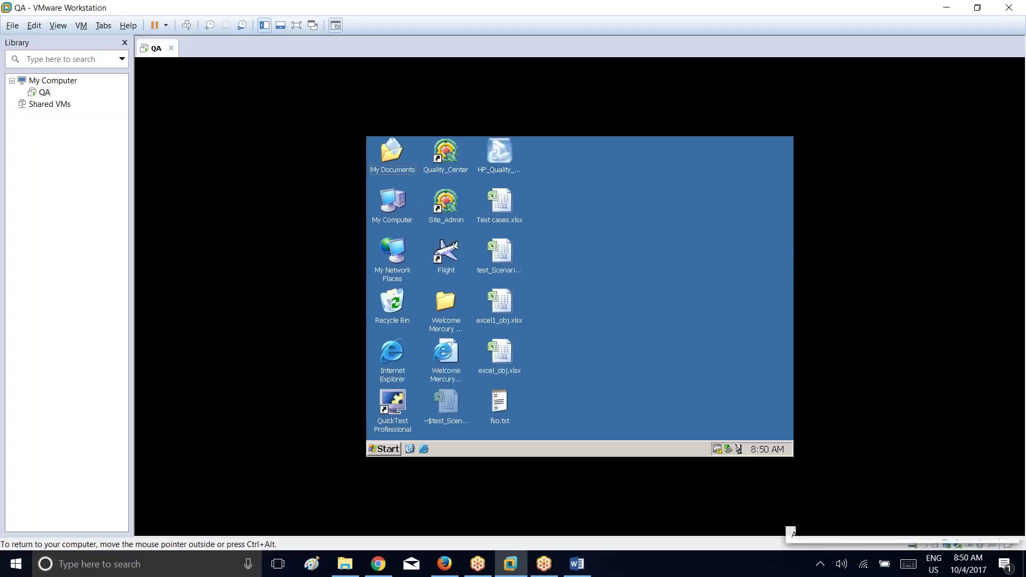
{"action": "left_click", "coordinate": [946, 8]}
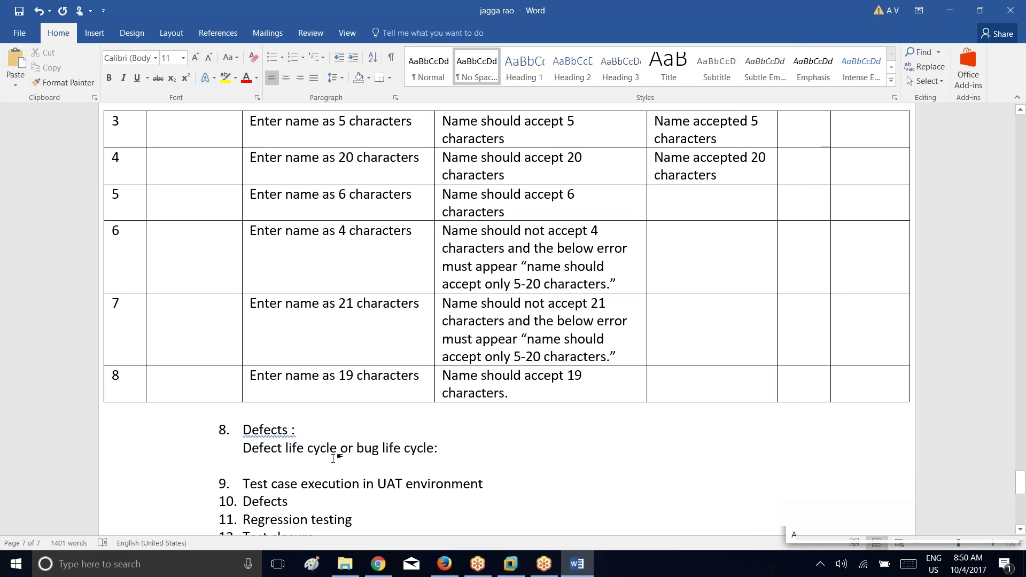
Step: List the defect statuses "New:", "Open:", "Rejected:" and "Duplicate:" on separate lines below the defect life cycle heading
{"action": "type", "text": "new:"}
{"action": "key", "text": "Return"}
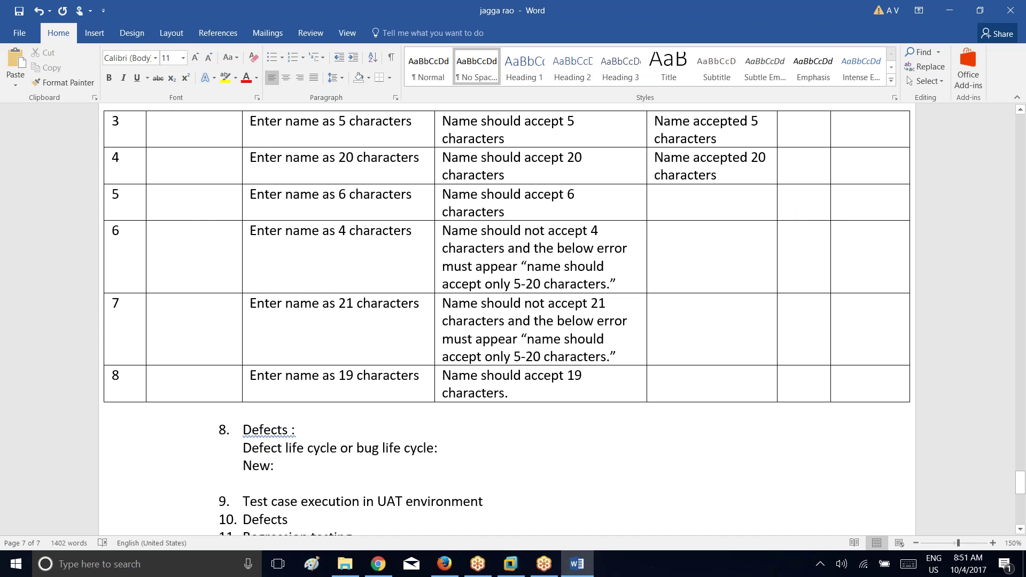
{"action": "type", "text": "open:"}
{"action": "key", "text": "Return"}
{"action": "type", "text": "rejected:"}
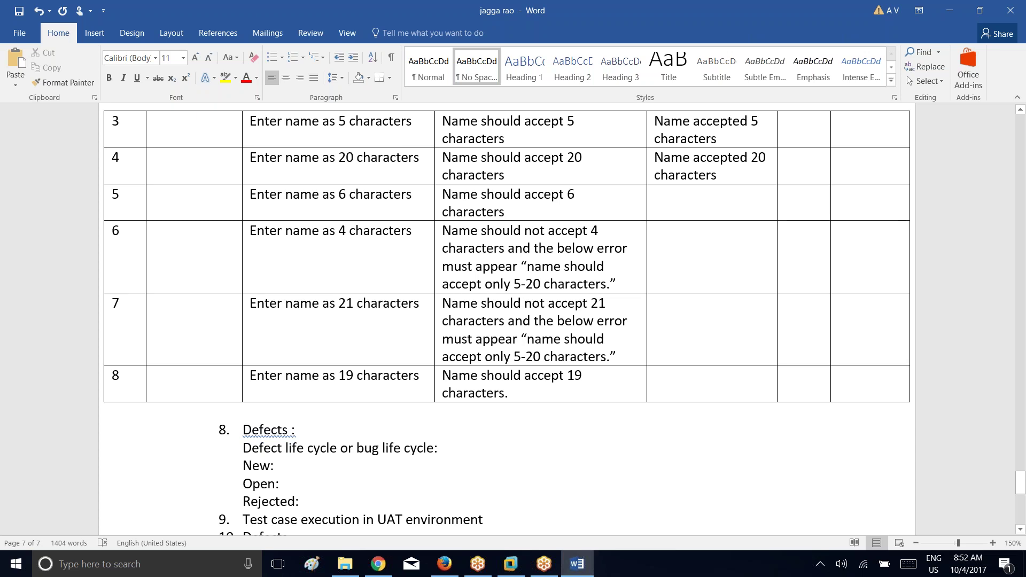
{"action": "key", "text": "Return"}
{"action": "type", "text": "duplicate:"}
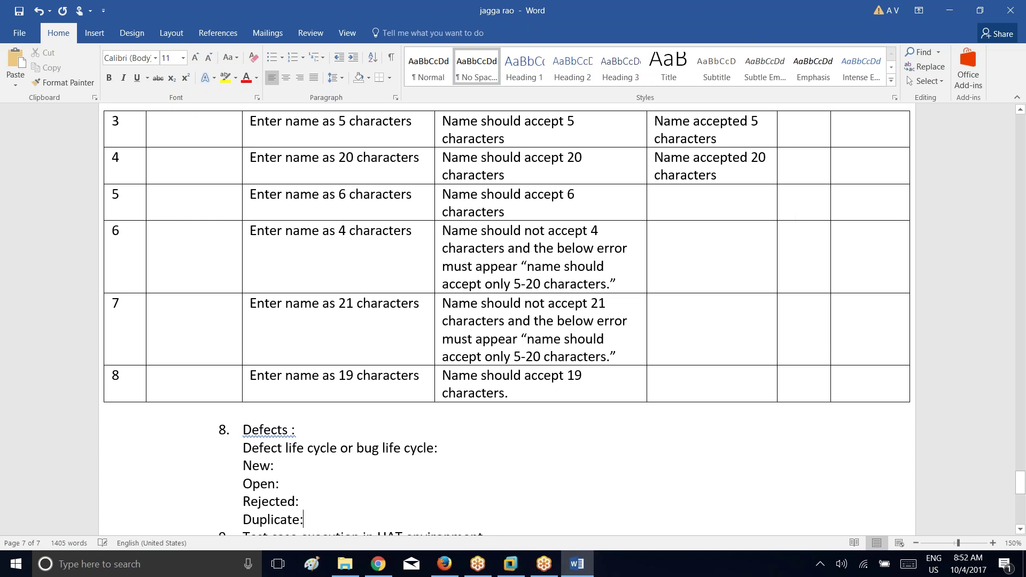
Step: Switch to Paint, paste the captured screenshot of the document, save it to the Desktop as PNG "j5", and close Paint
{"action": "left_click", "coordinate": [312, 564]}
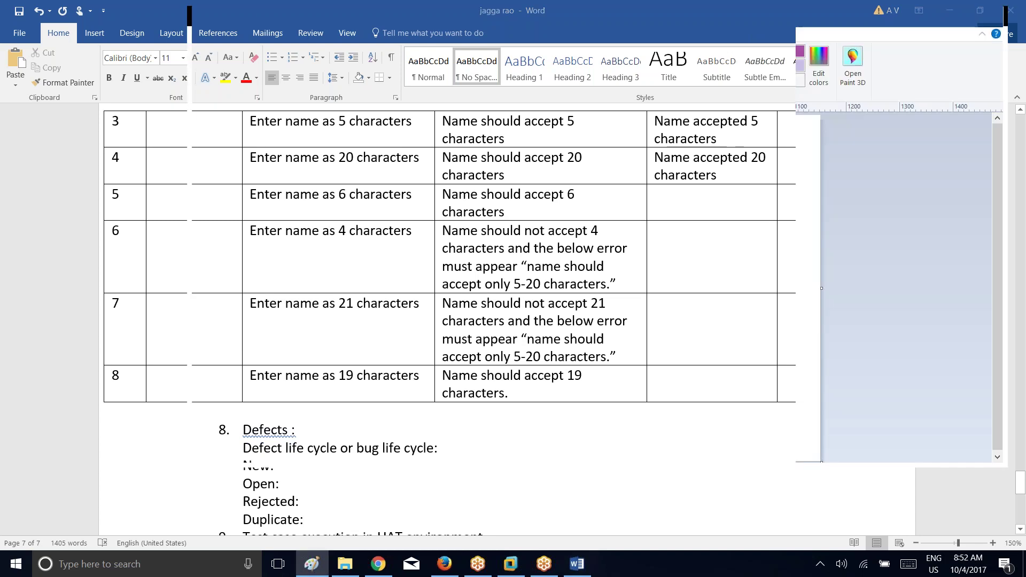
{"action": "key", "text": "ctrl+v"}
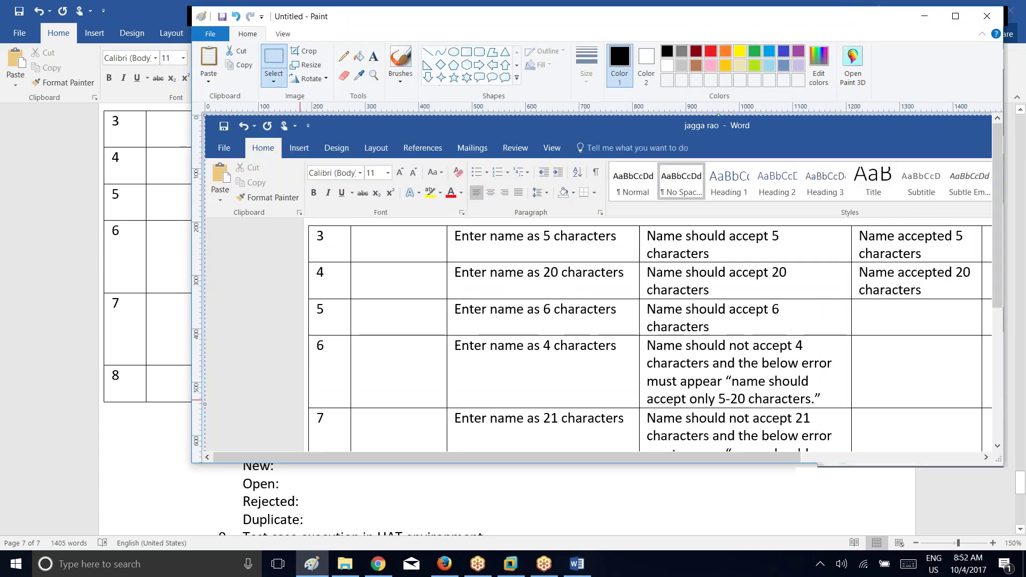
{"action": "left_click", "coordinate": [223, 16]}
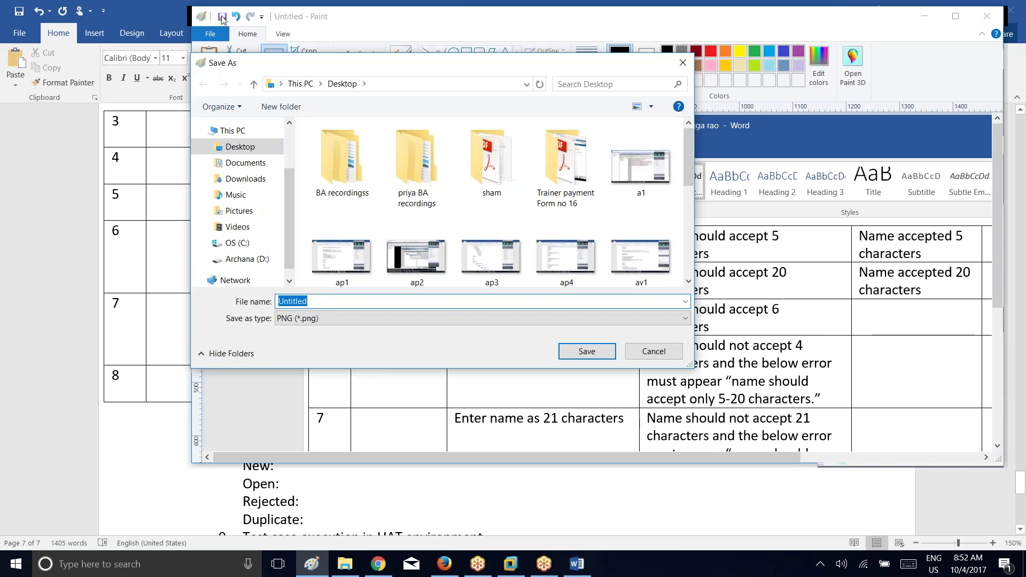
{"action": "type", "text": "j5"}
{"action": "key", "text": "Return"}
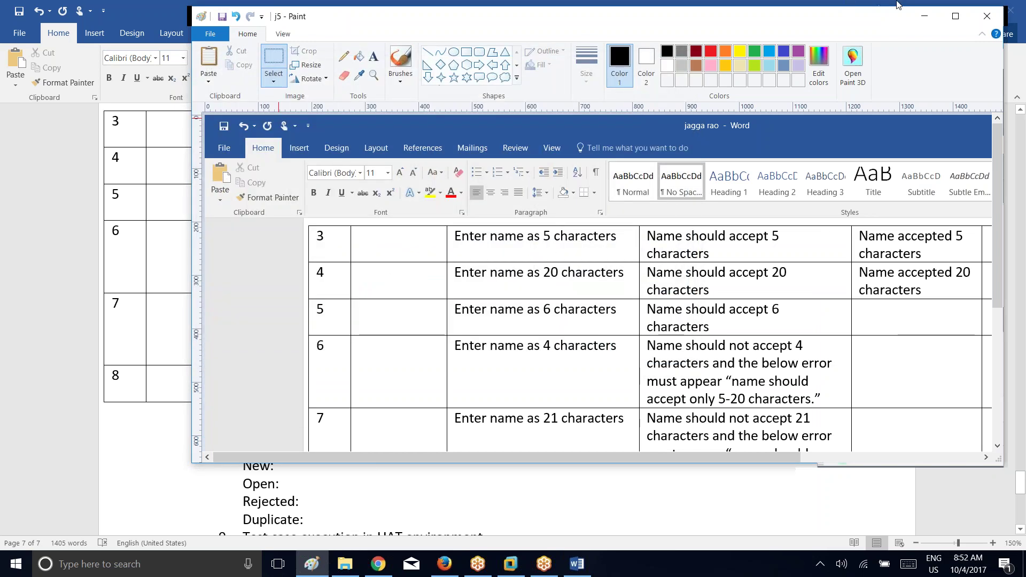
{"action": "left_click", "coordinate": [983, 17]}
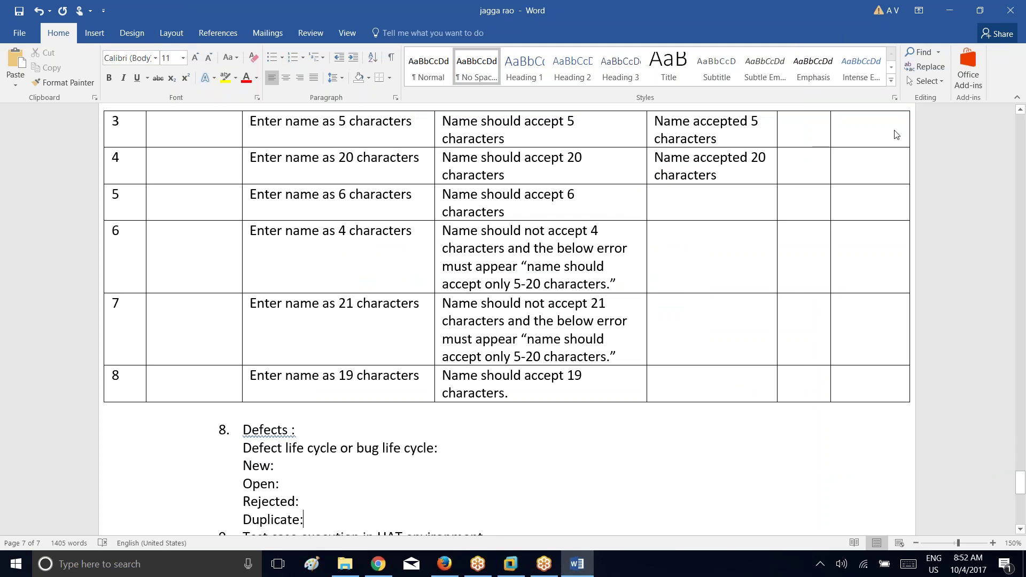